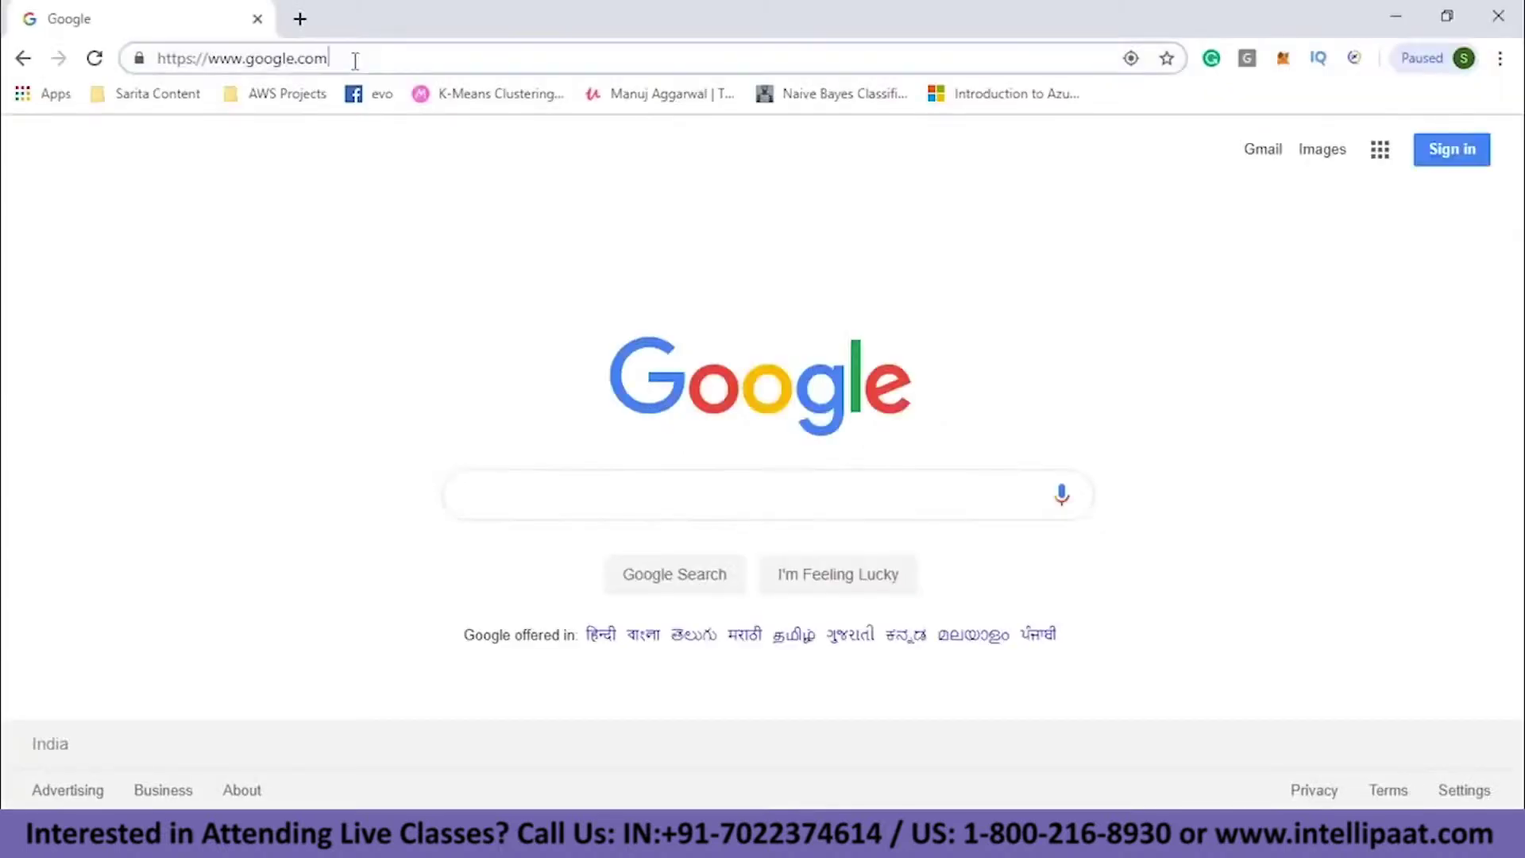
- Search for 'microsoft power bi' and start the free Power BI Desktop download from powerbi.microsoft.com
{"action": "left_click", "coordinate": [353, 59]}
{"action": "type", "text": "micros"}
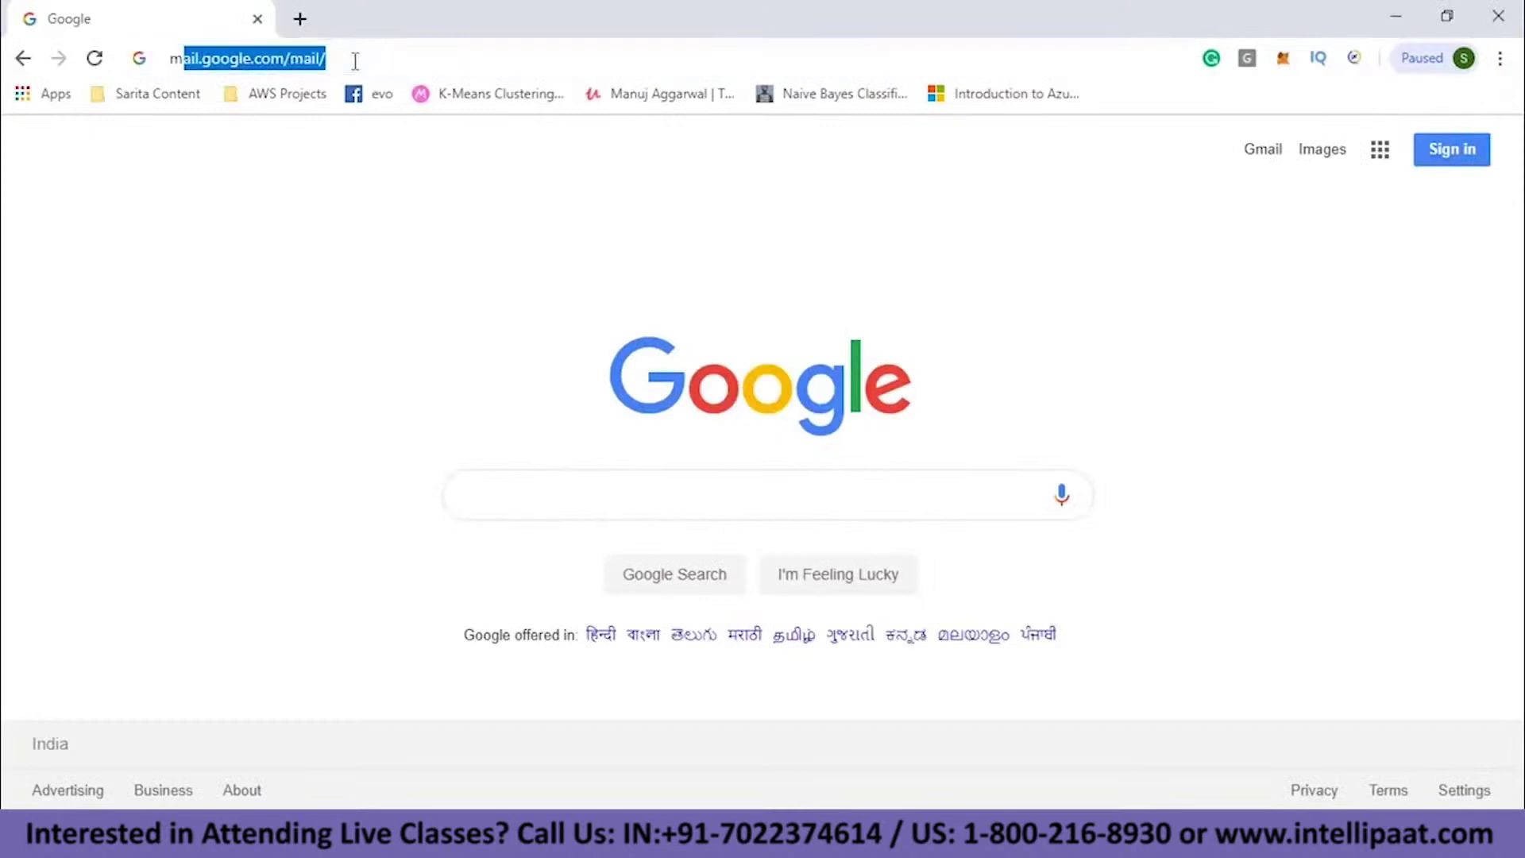
{"action": "type", "text": "oft po"}
{"action": "key", "text": "Return"}
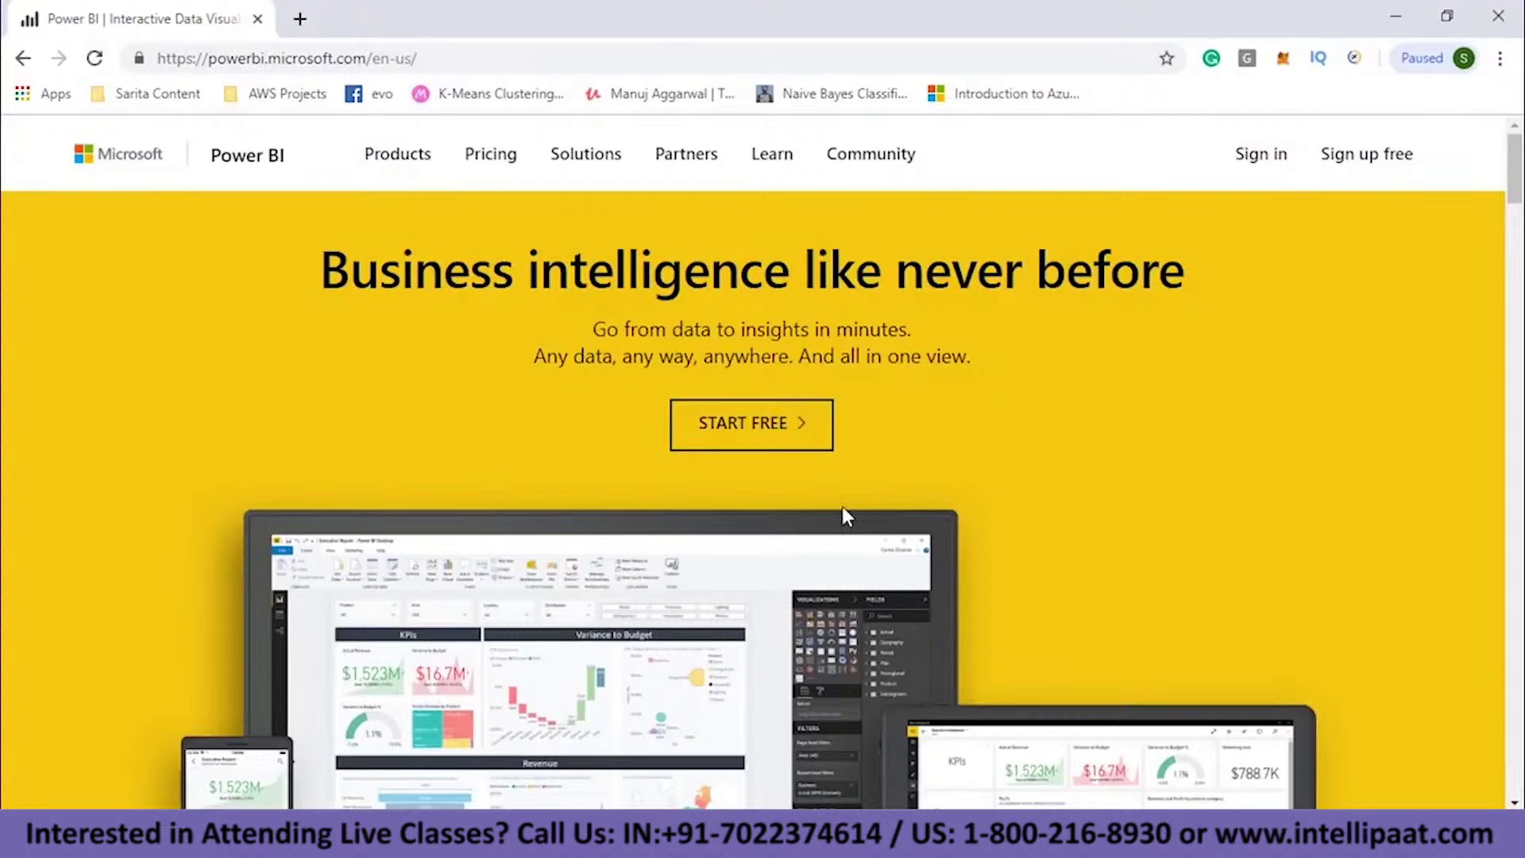
{"action": "left_click", "coordinate": [769, 429]}
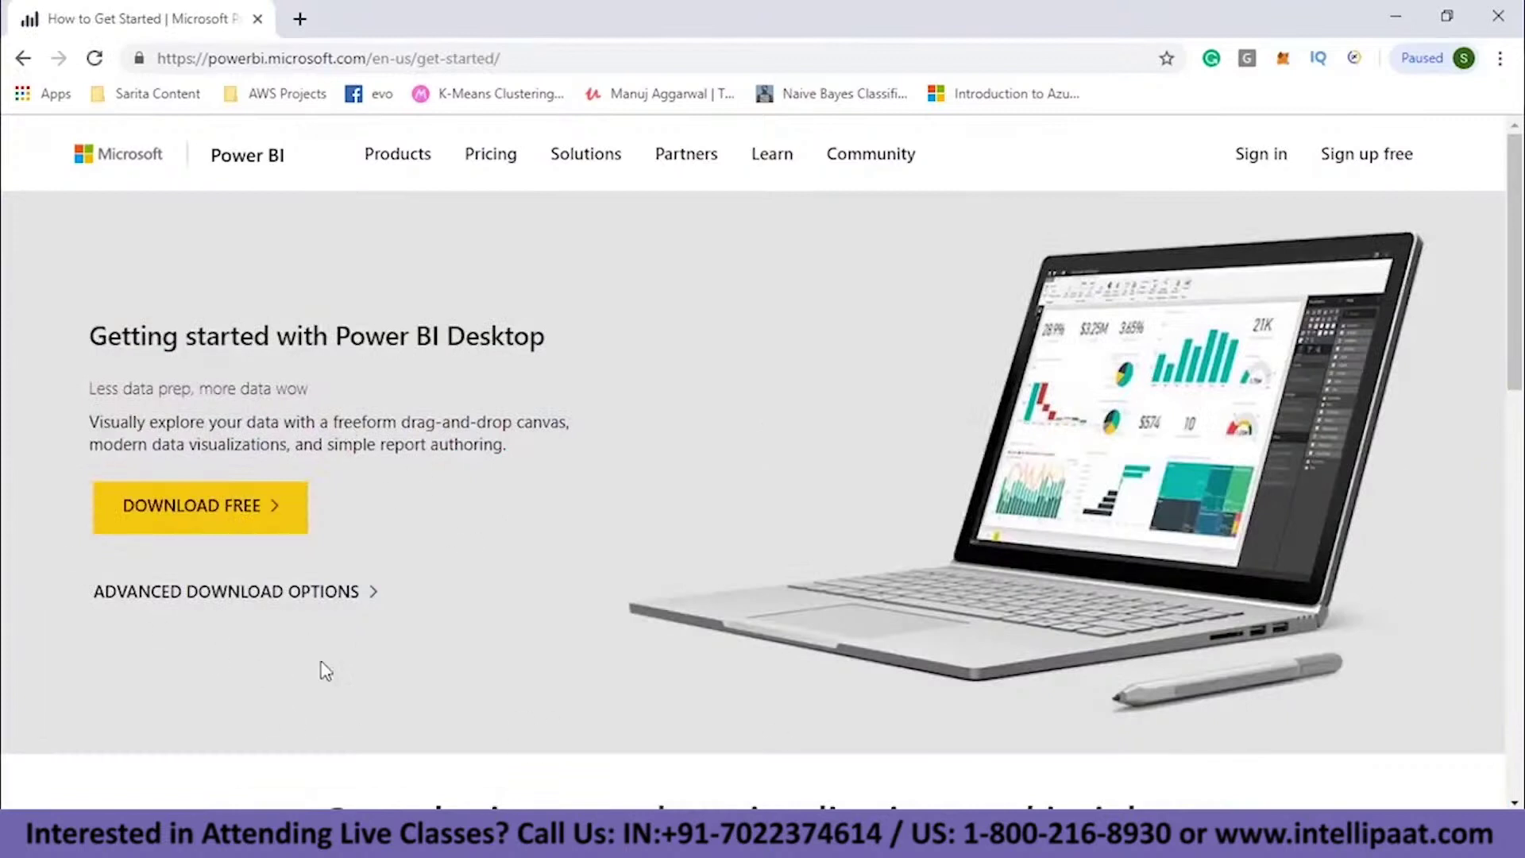
{"action": "left_click", "coordinate": [231, 512]}
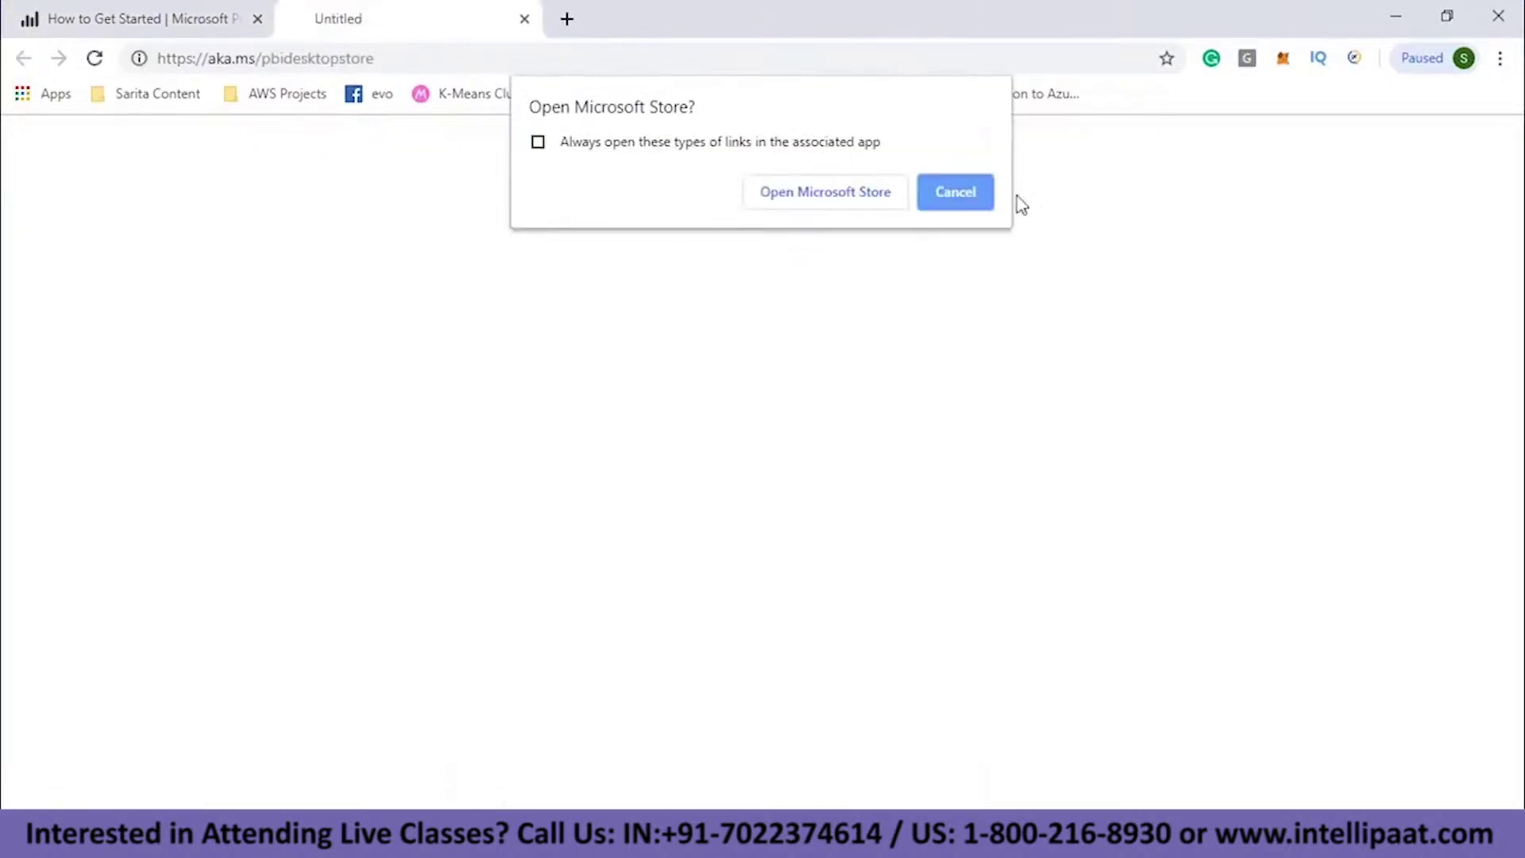
- Let Microsoft Store open the download link and launch the installed Power BI Desktop
{"action": "left_click", "coordinate": [843, 199]}
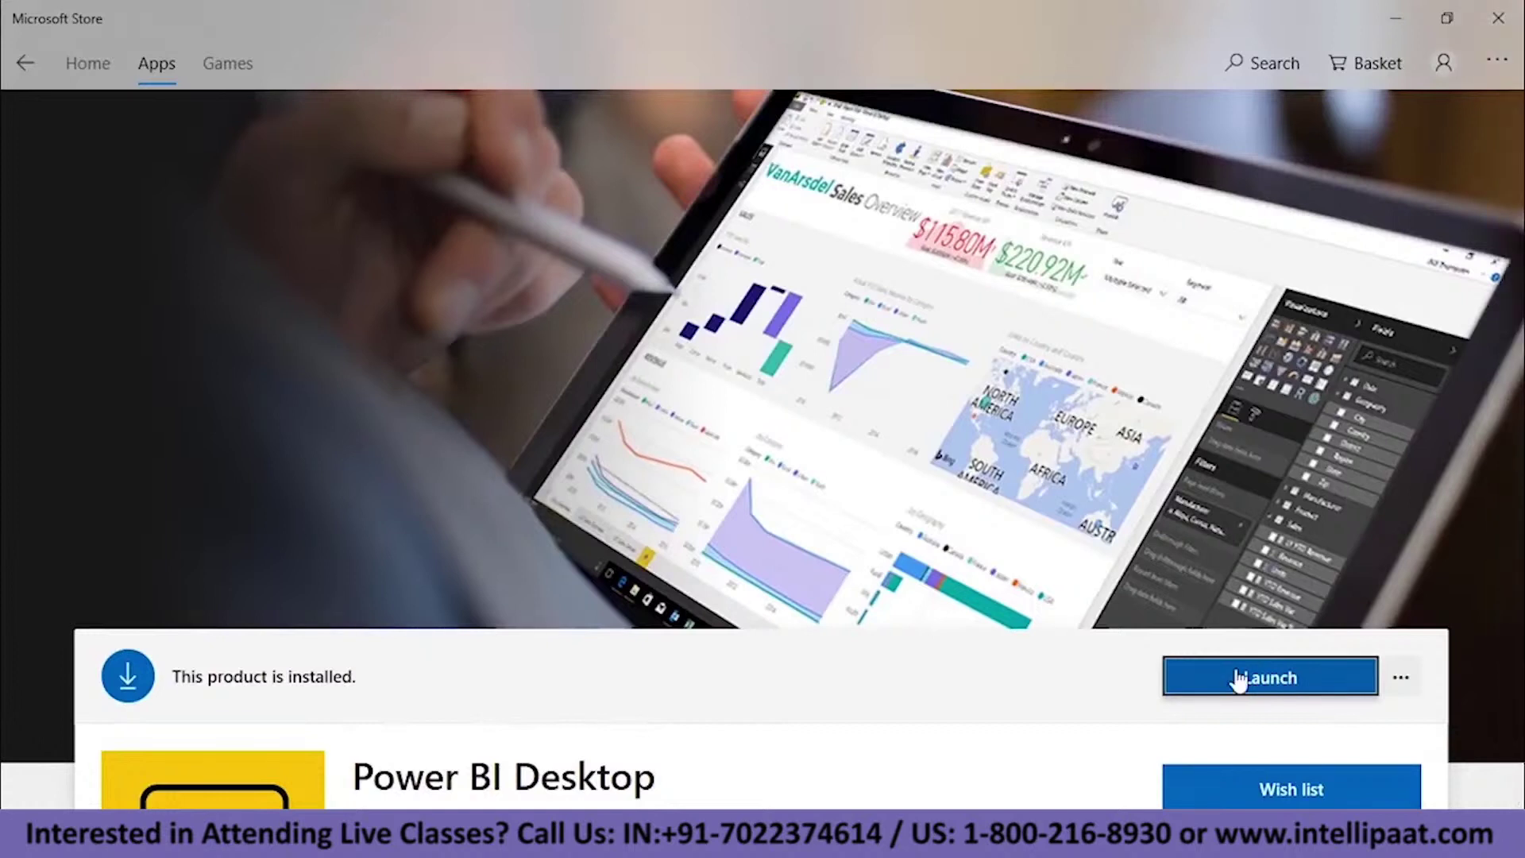
{"action": "left_click", "coordinate": [1284, 681]}
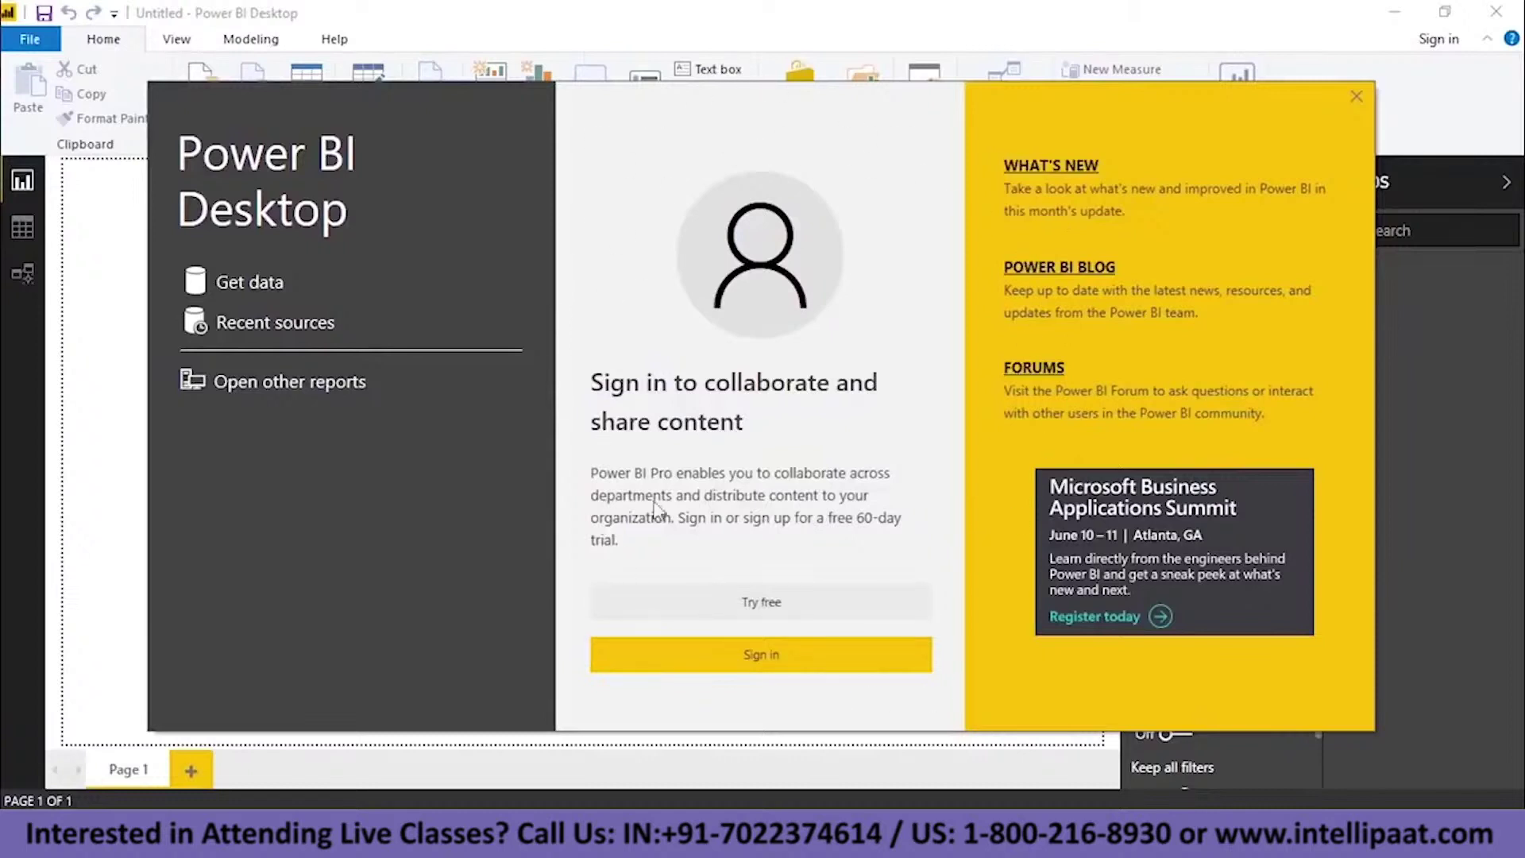
- Sign in from the welcome screen with the account e-mail and password
{"action": "left_click", "coordinate": [759, 657]}
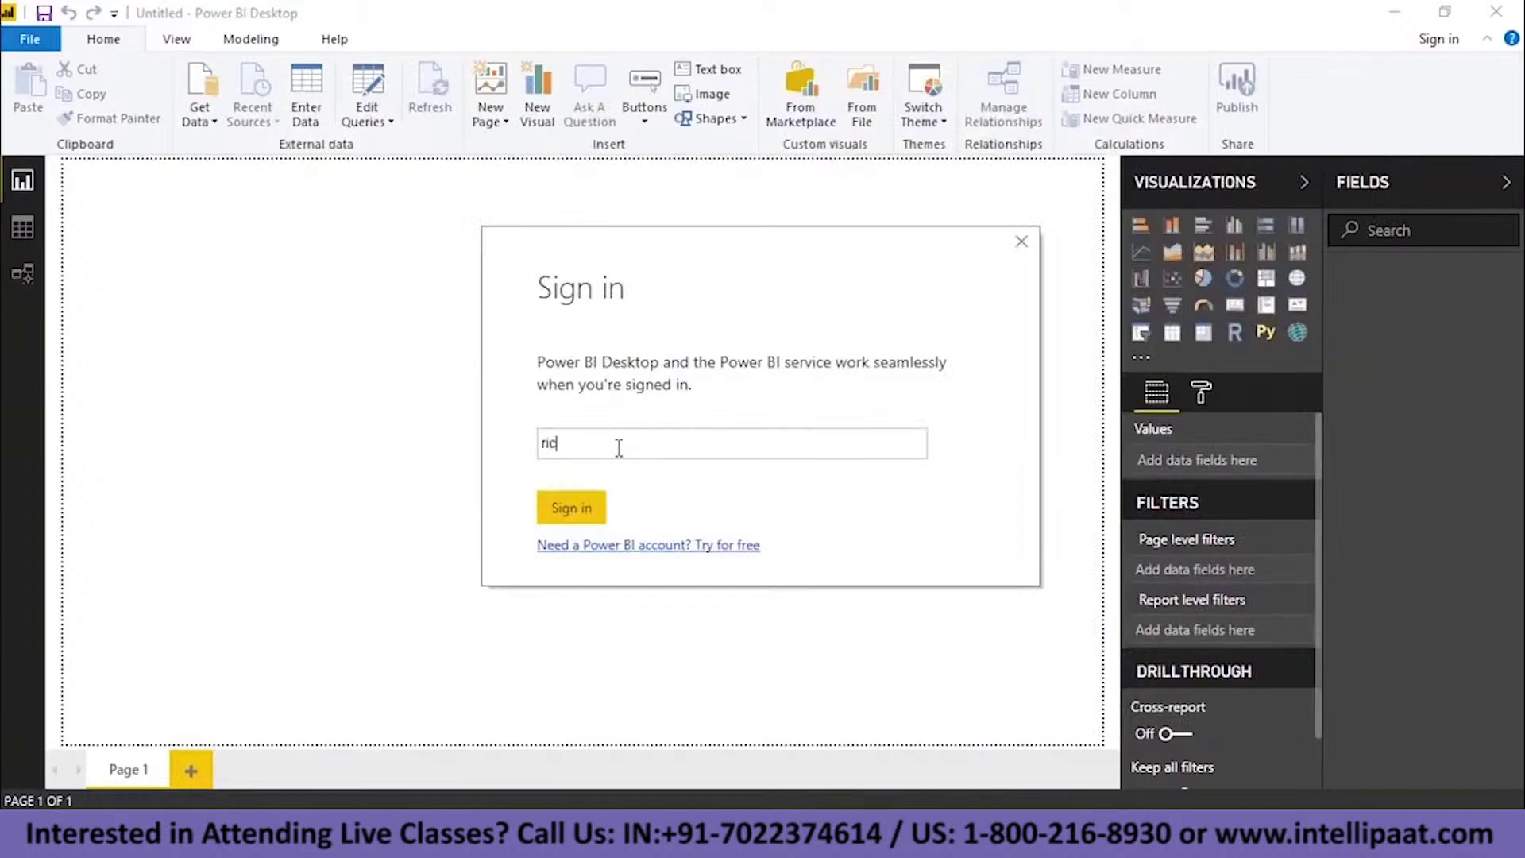
{"action": "key", "text": "Return"}
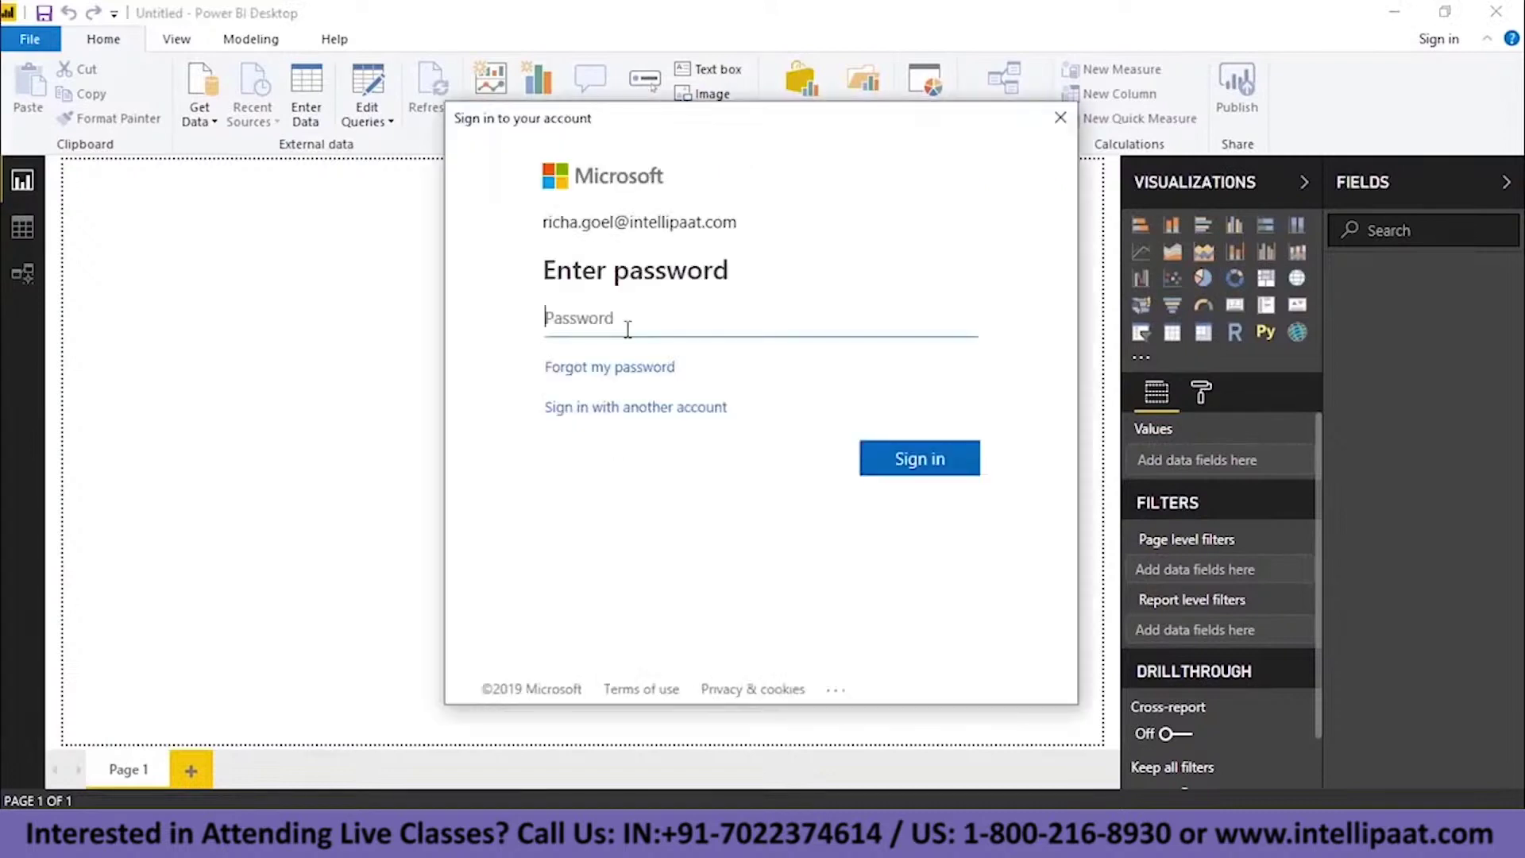
{"action": "type", "text": "•••••••••••"}
{"action": "key", "text": "Return"}
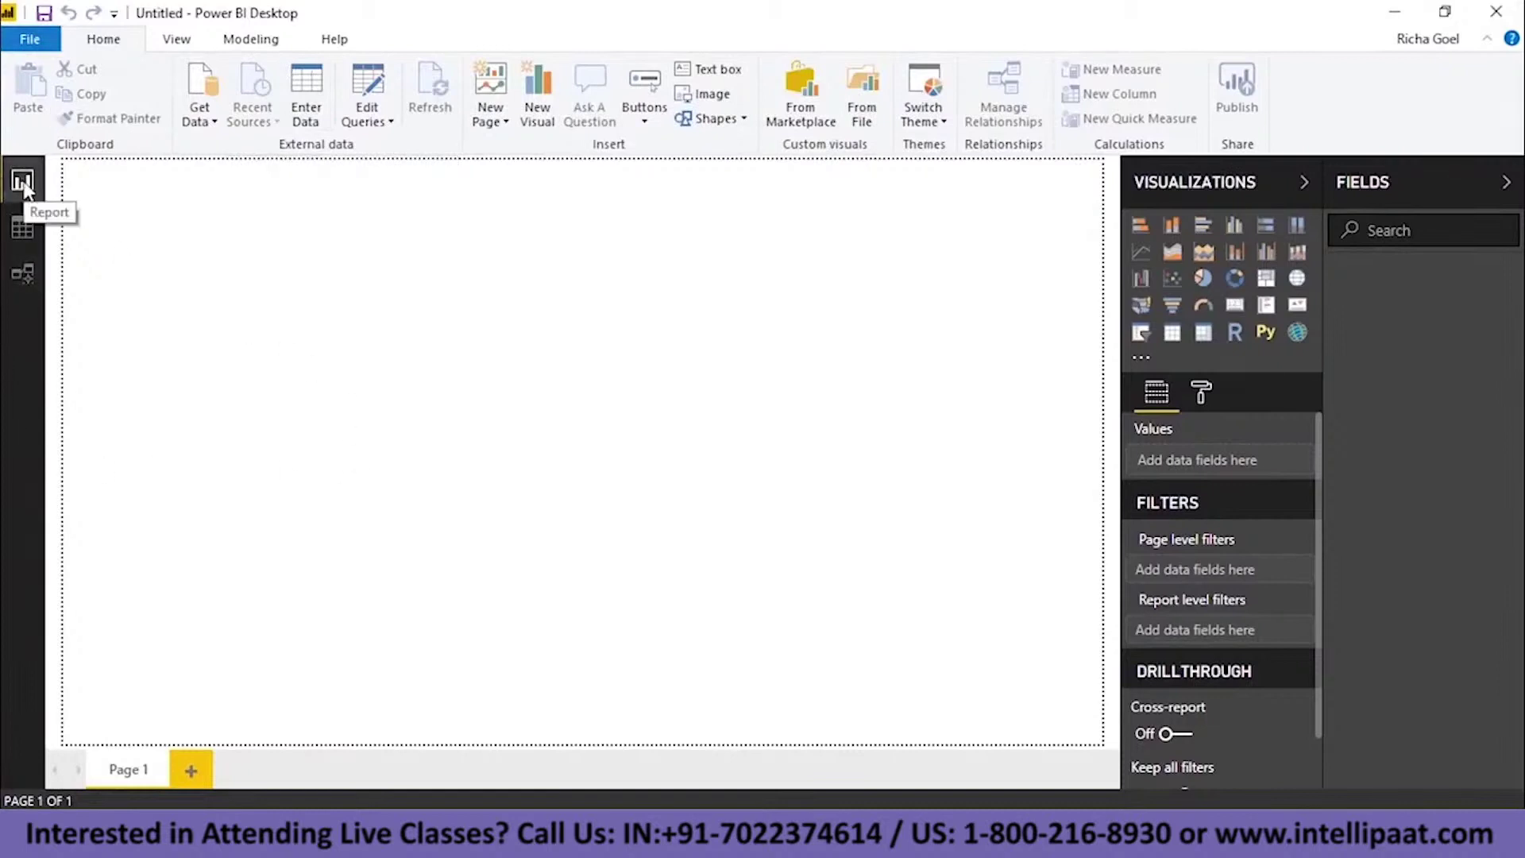
- Visit Model view, return to the report page, and show Get Data's common sources list
{"action": "left_click", "coordinate": [24, 270]}
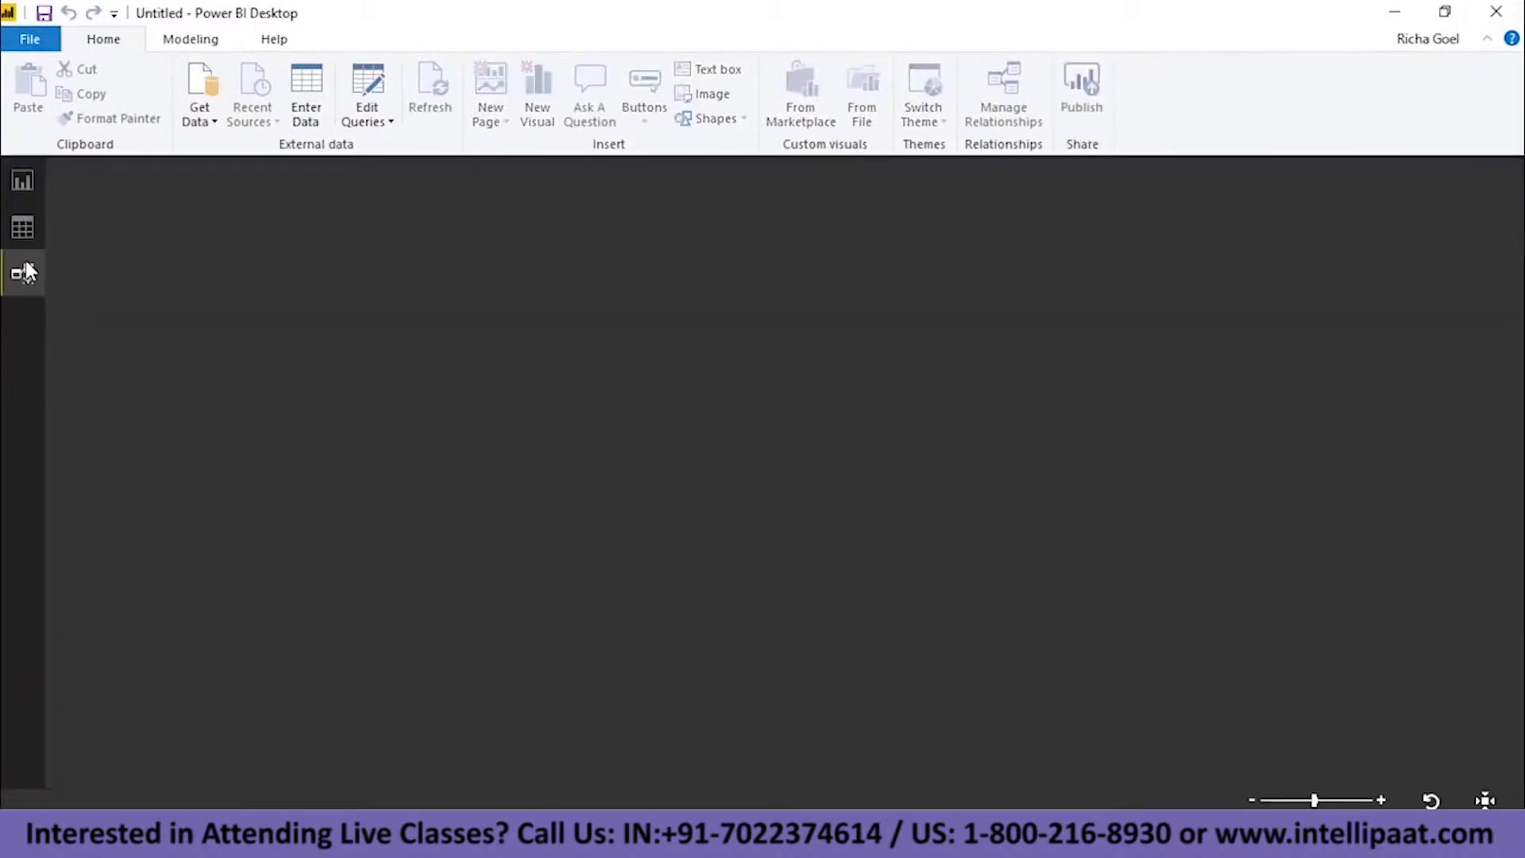
{"action": "left_click", "coordinate": [5, 189]}
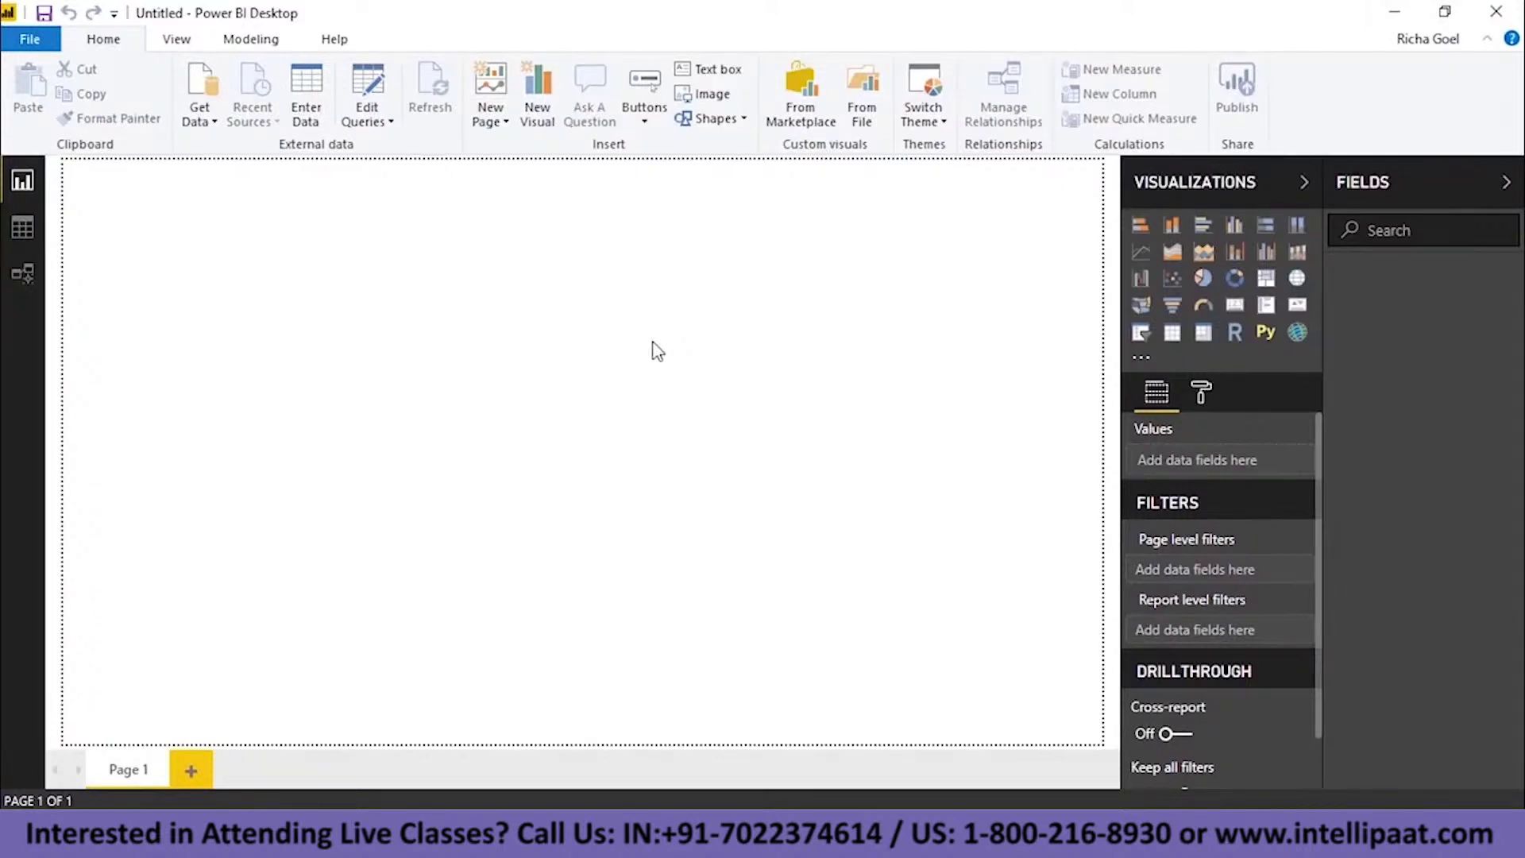
{"action": "left_click", "coordinate": [206, 123]}
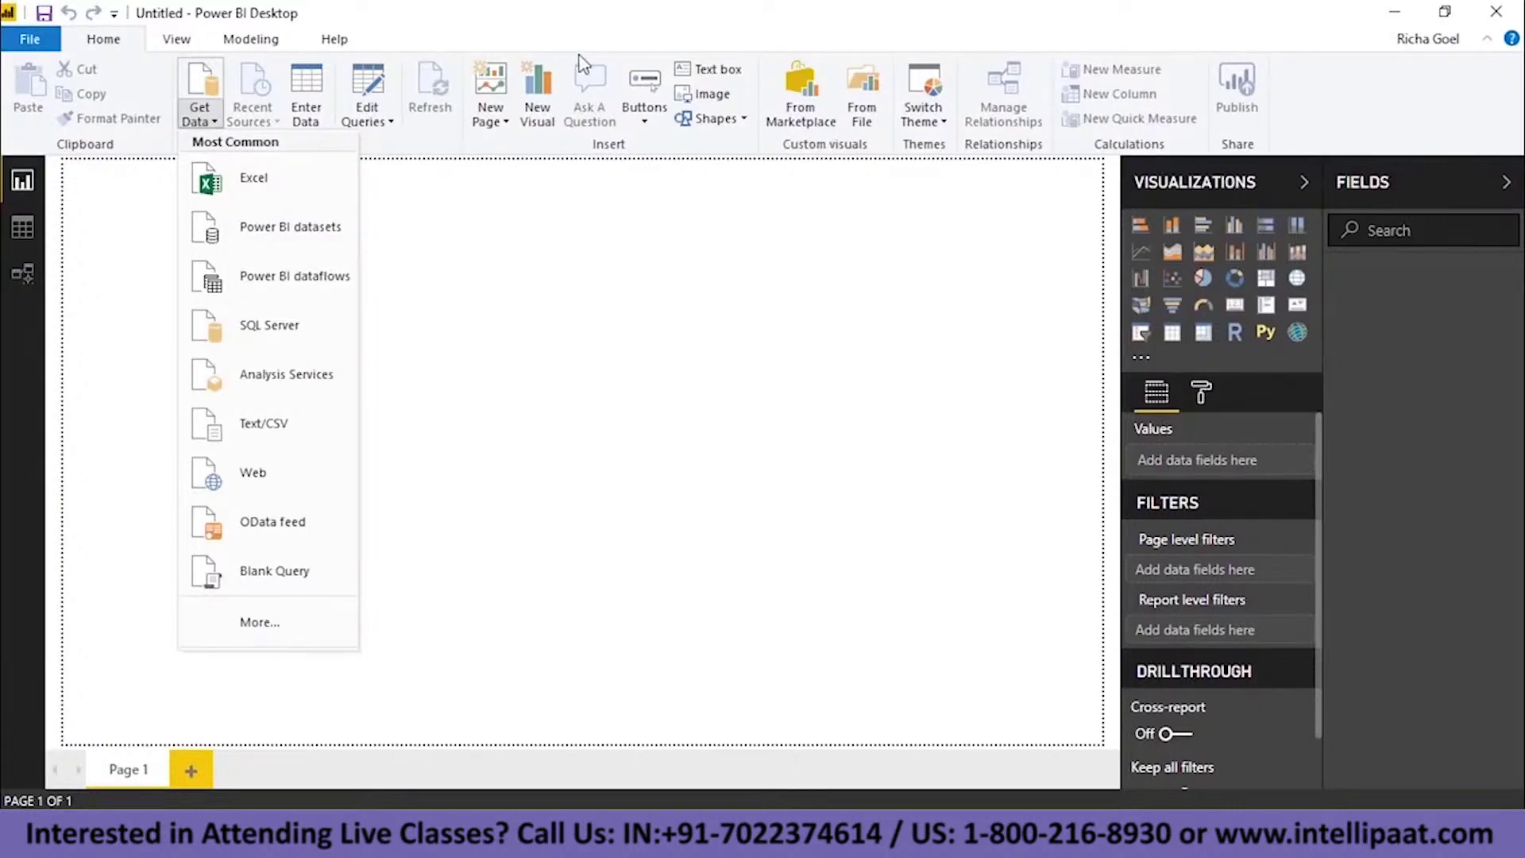
- Browse the File, Database, Power BI, Azure, Online Services and Other connectors, then cancel
{"action": "left_click", "coordinate": [259, 629]}
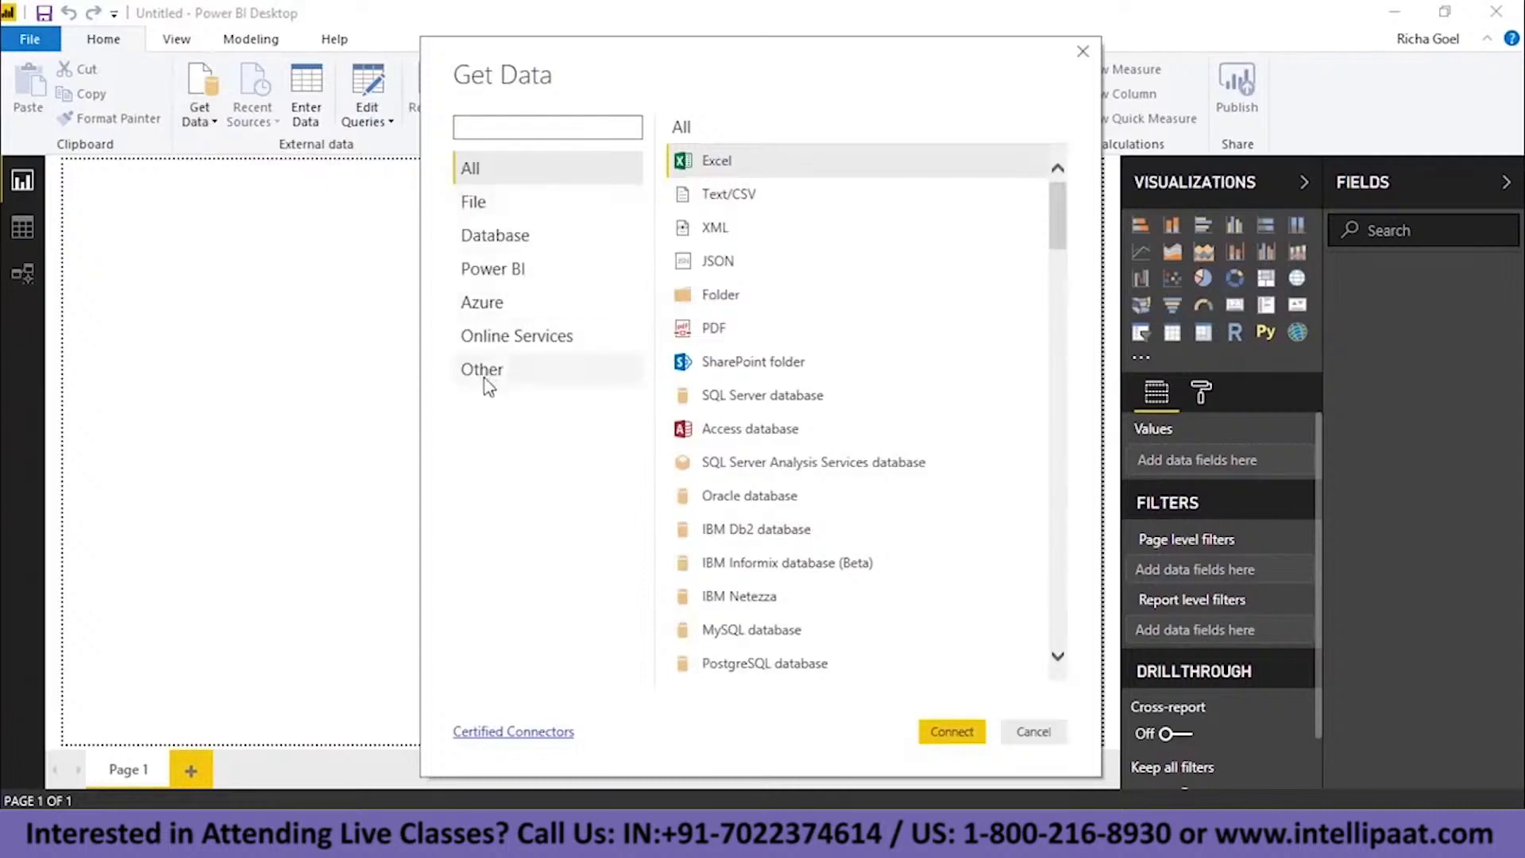
{"action": "left_click", "coordinate": [503, 204]}
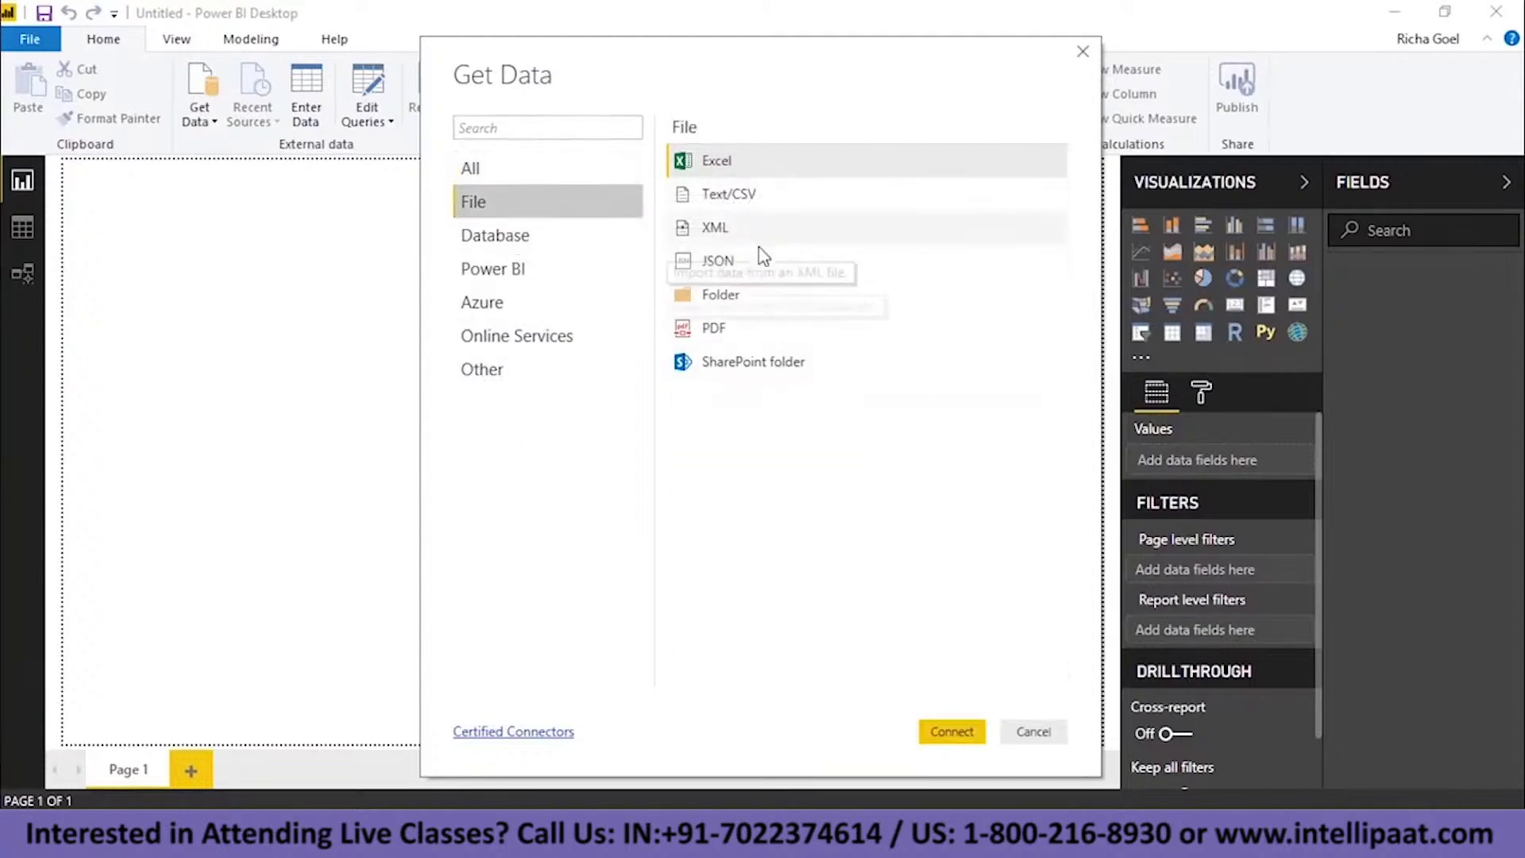
{"action": "left_click", "coordinate": [584, 242]}
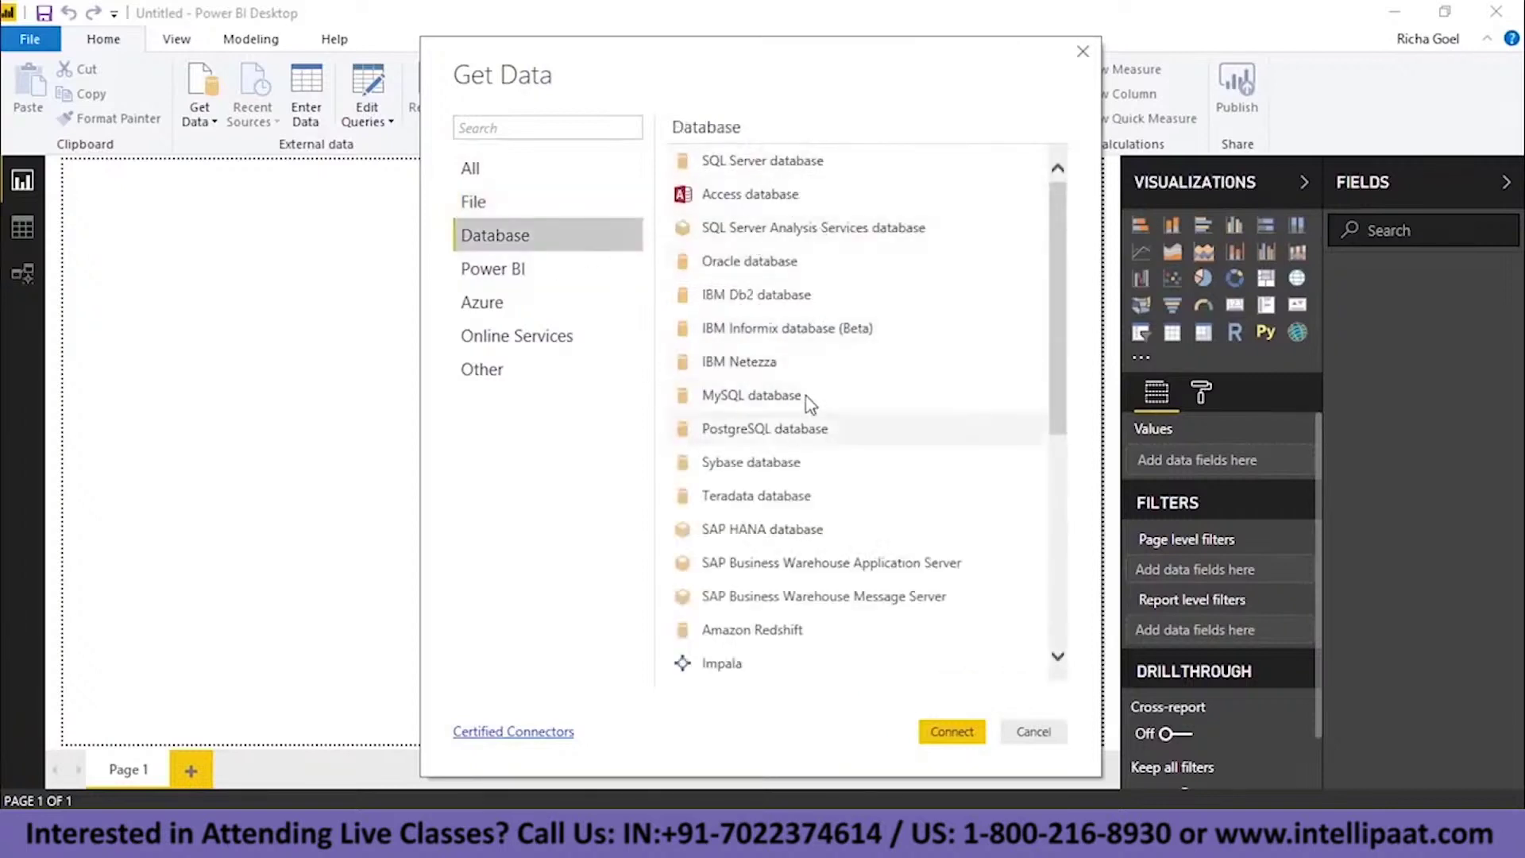
{"action": "scroll", "coordinate": [890, 278], "scroll_direction": "down", "scroll_amount": 4}
{"action": "left_click", "coordinate": [604, 270]}
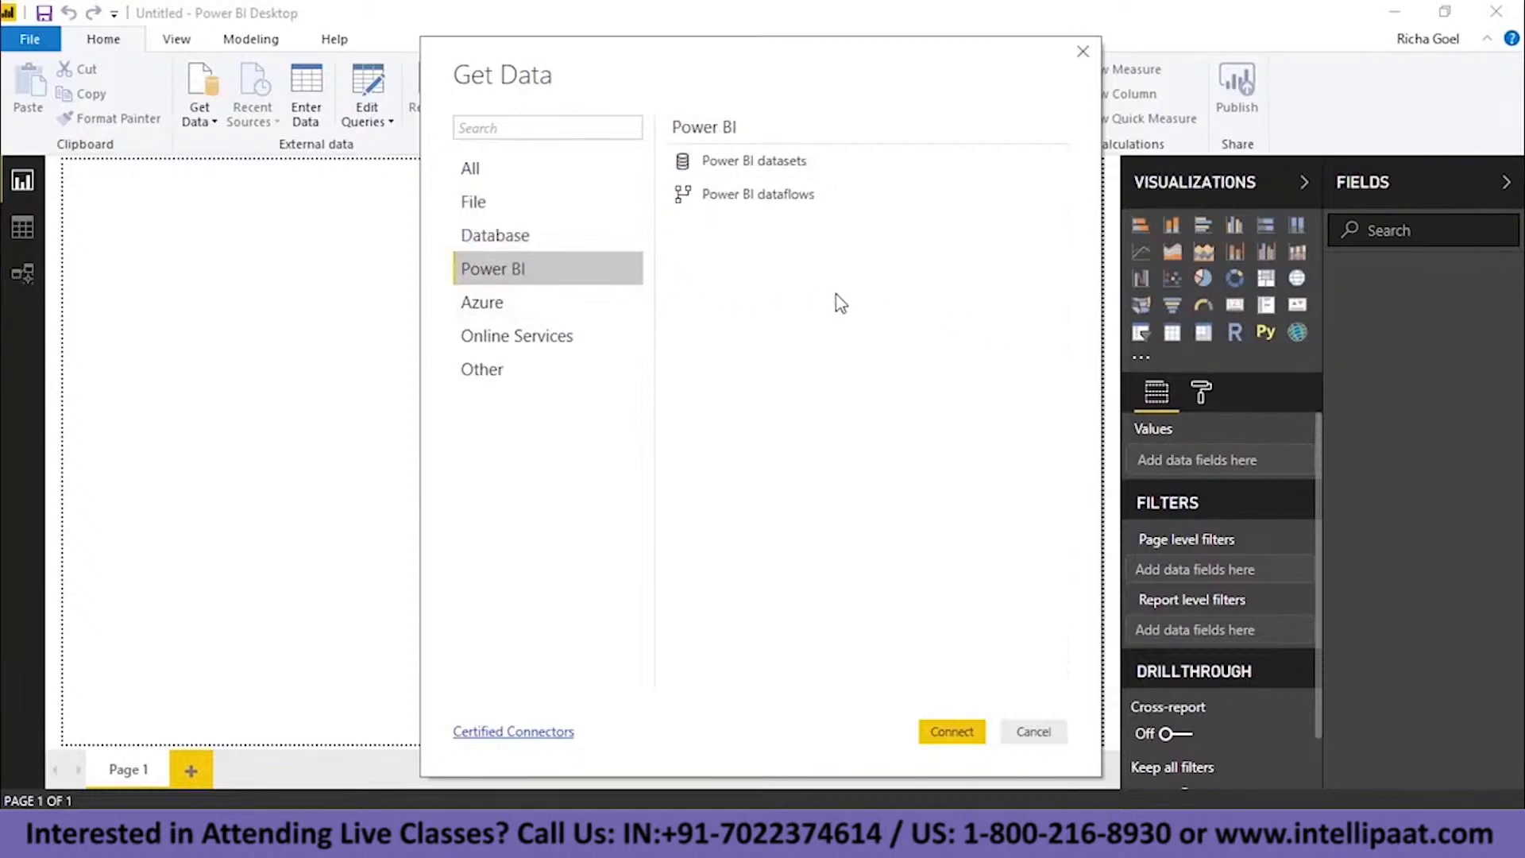
{"action": "left_click", "coordinate": [568, 305]}
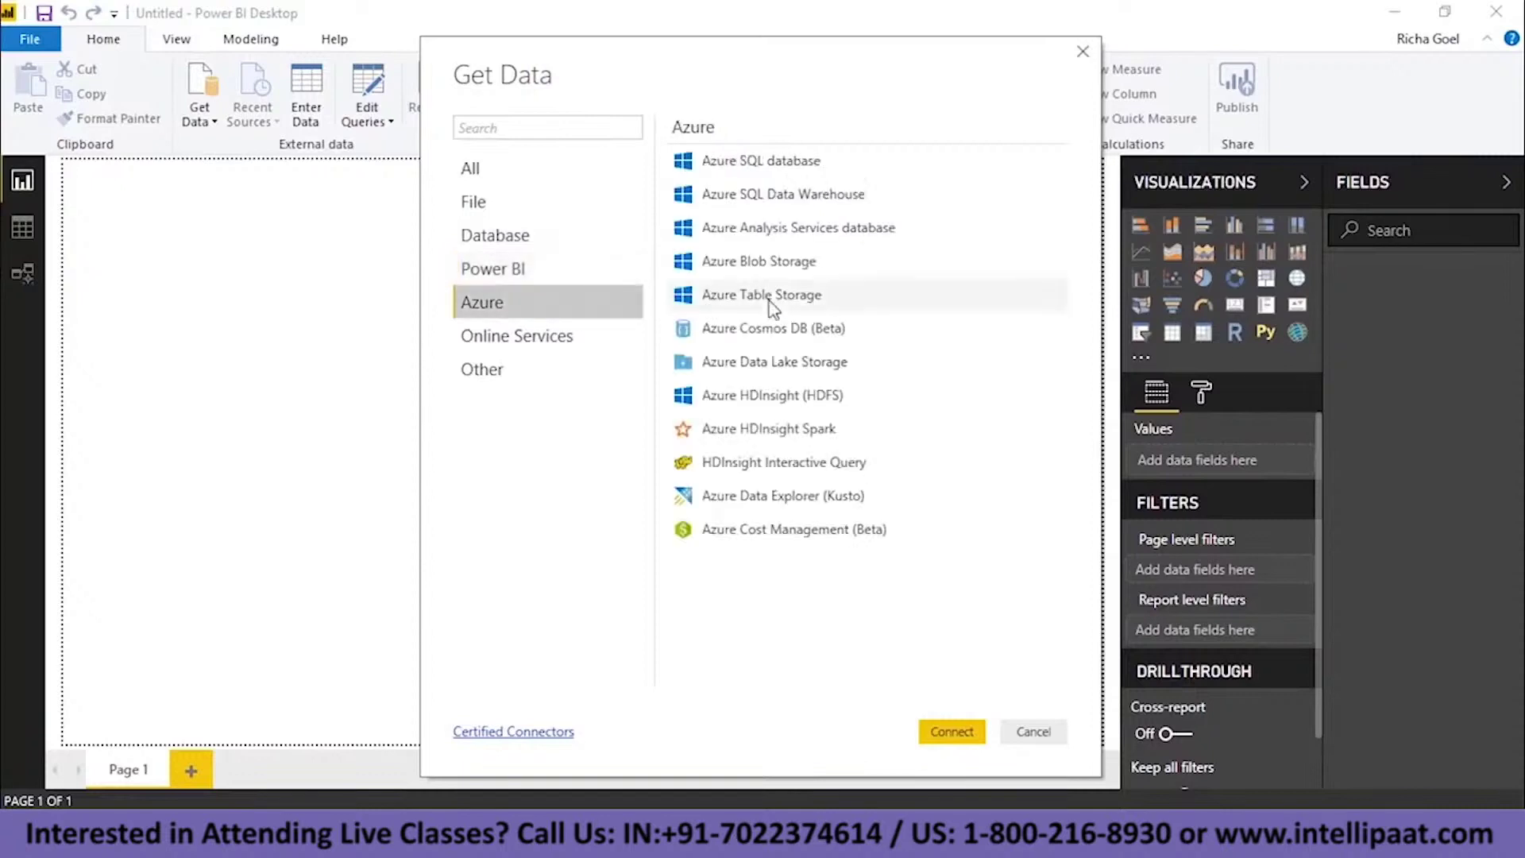
{"action": "left_click", "coordinate": [618, 340]}
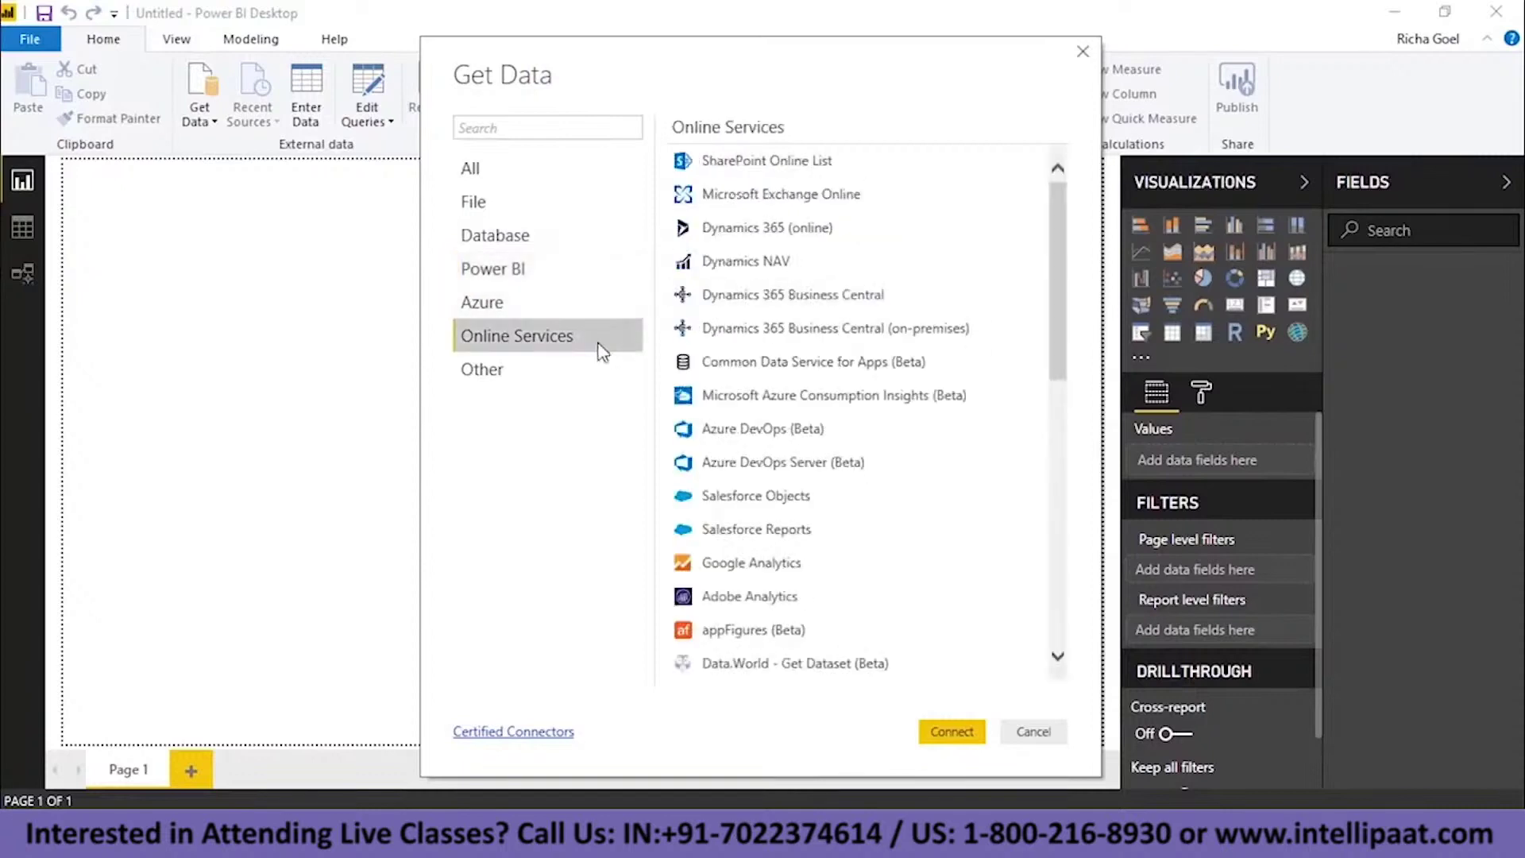
{"action": "left_click", "coordinate": [504, 372]}
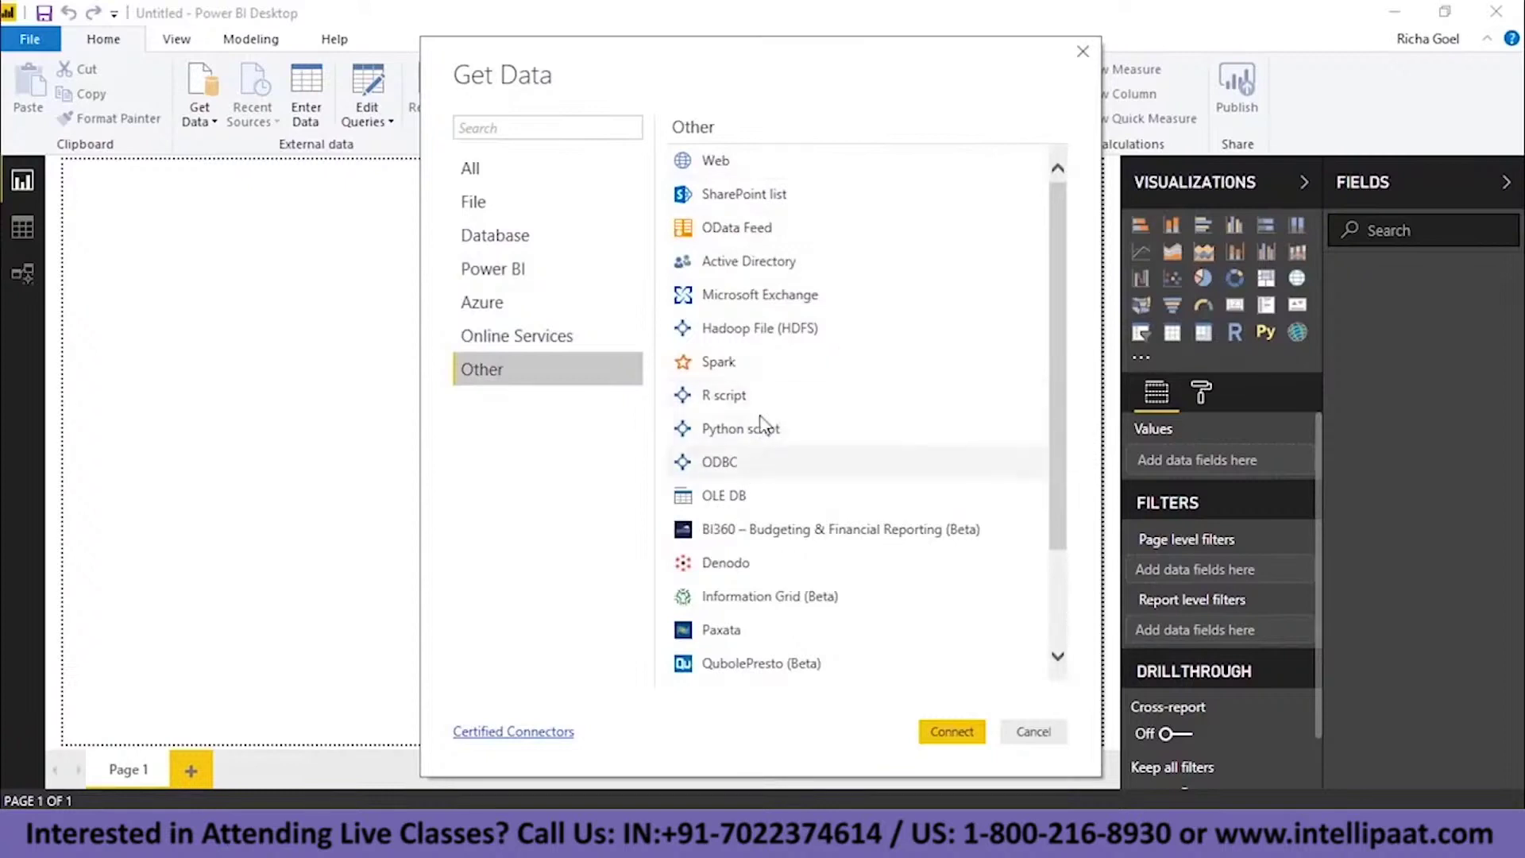
{"action": "left_click", "coordinate": [797, 427]}
{"action": "scroll", "coordinate": [797, 427], "scroll_direction": "down", "scroll_amount": 2}
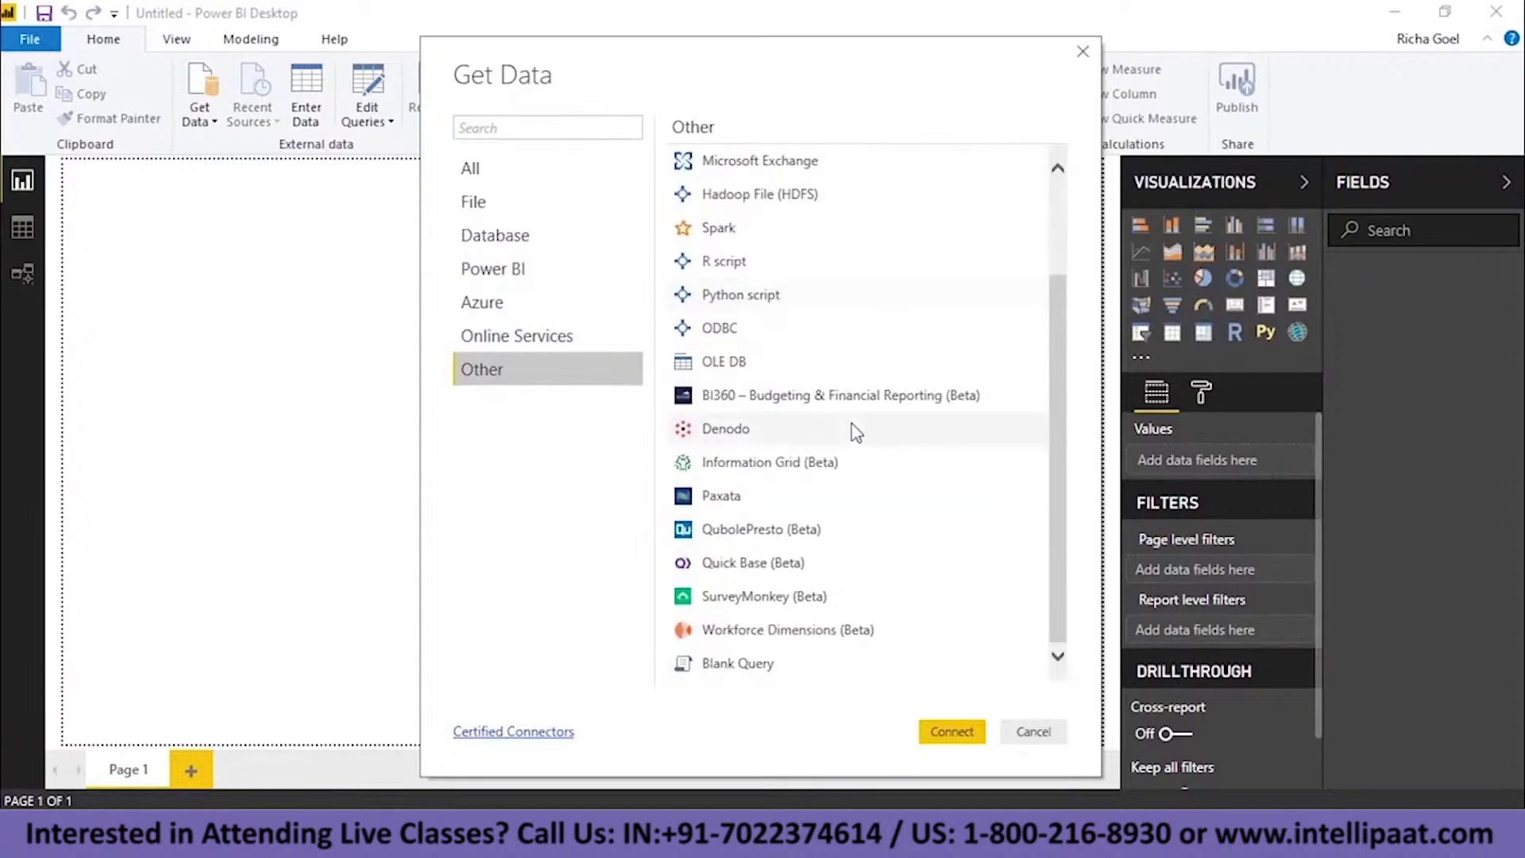
{"action": "scroll", "coordinate": [853, 431], "scroll_direction": "up", "scroll_amount": 2}
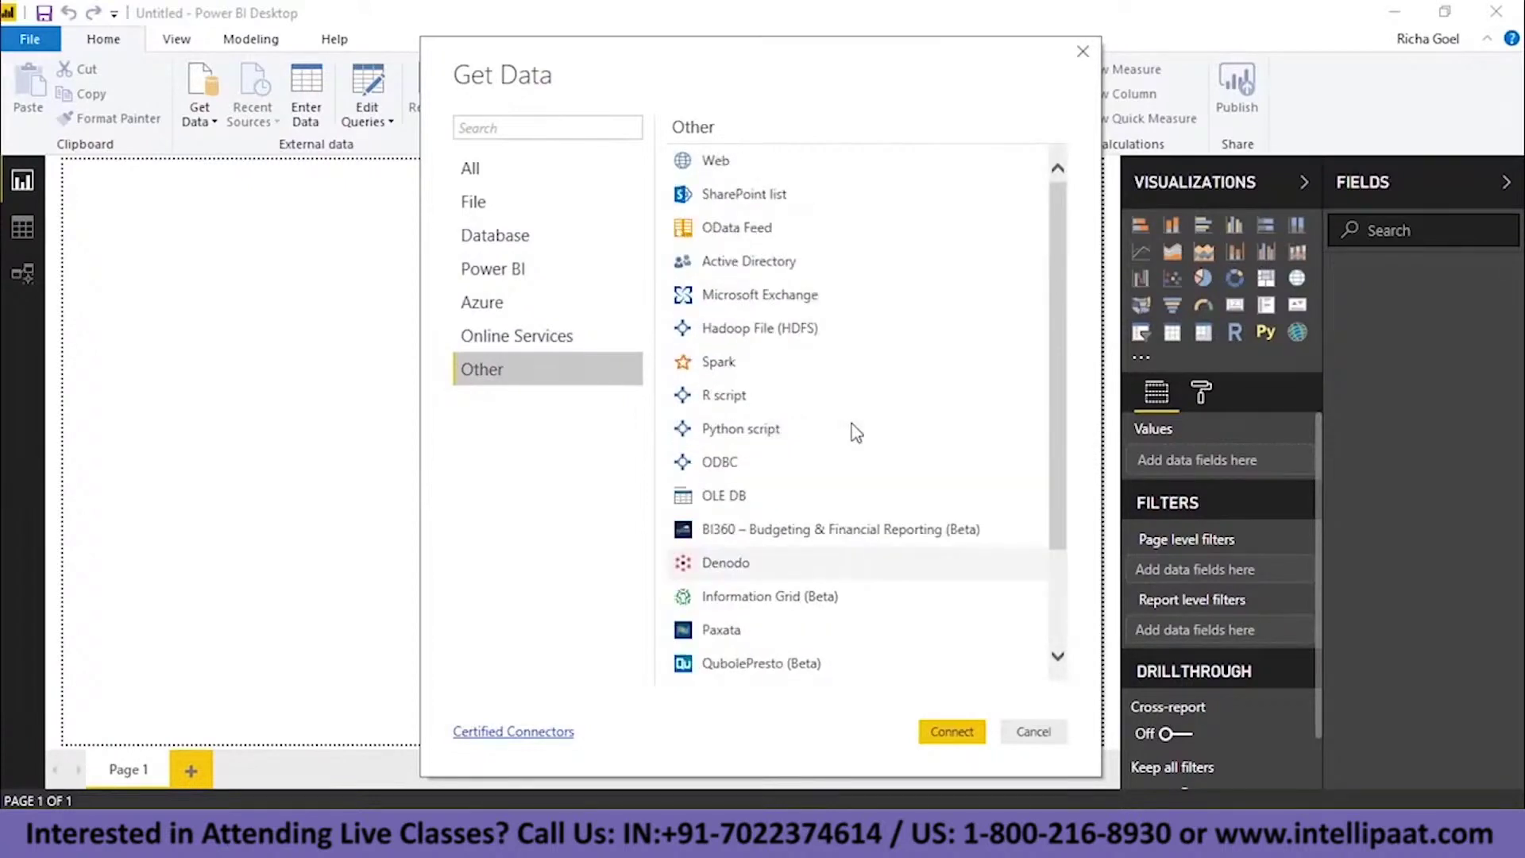
{"action": "left_click", "coordinate": [1034, 731]}
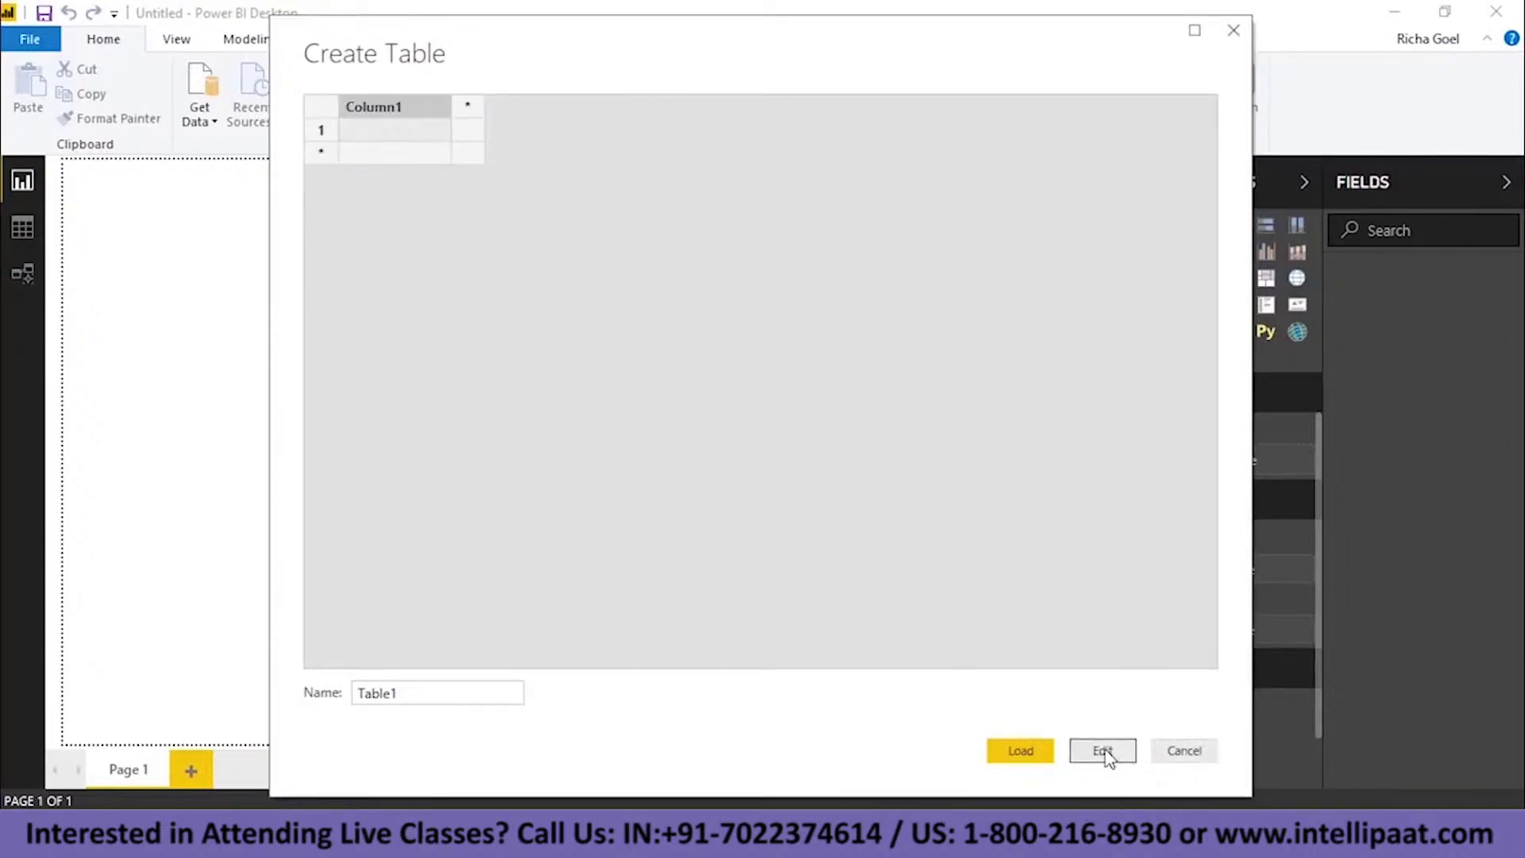
- Close the empty Create Table window and show the Edit Queries options
{"action": "left_click", "coordinate": [1023, 751]}
{"action": "left_click", "coordinate": [386, 124]}
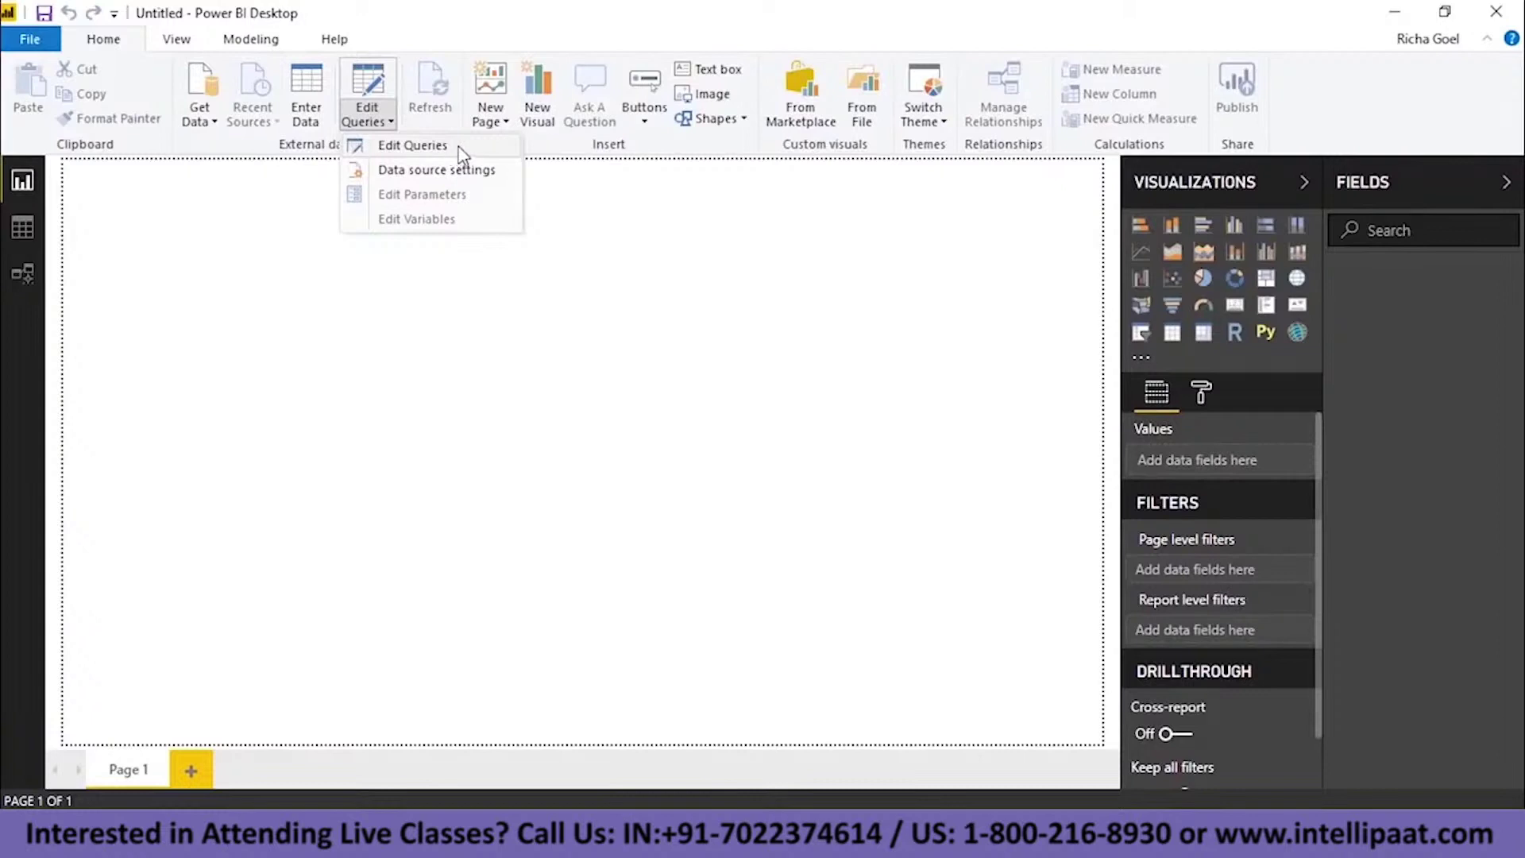
{"action": "left_click", "coordinate": [701, 299]}
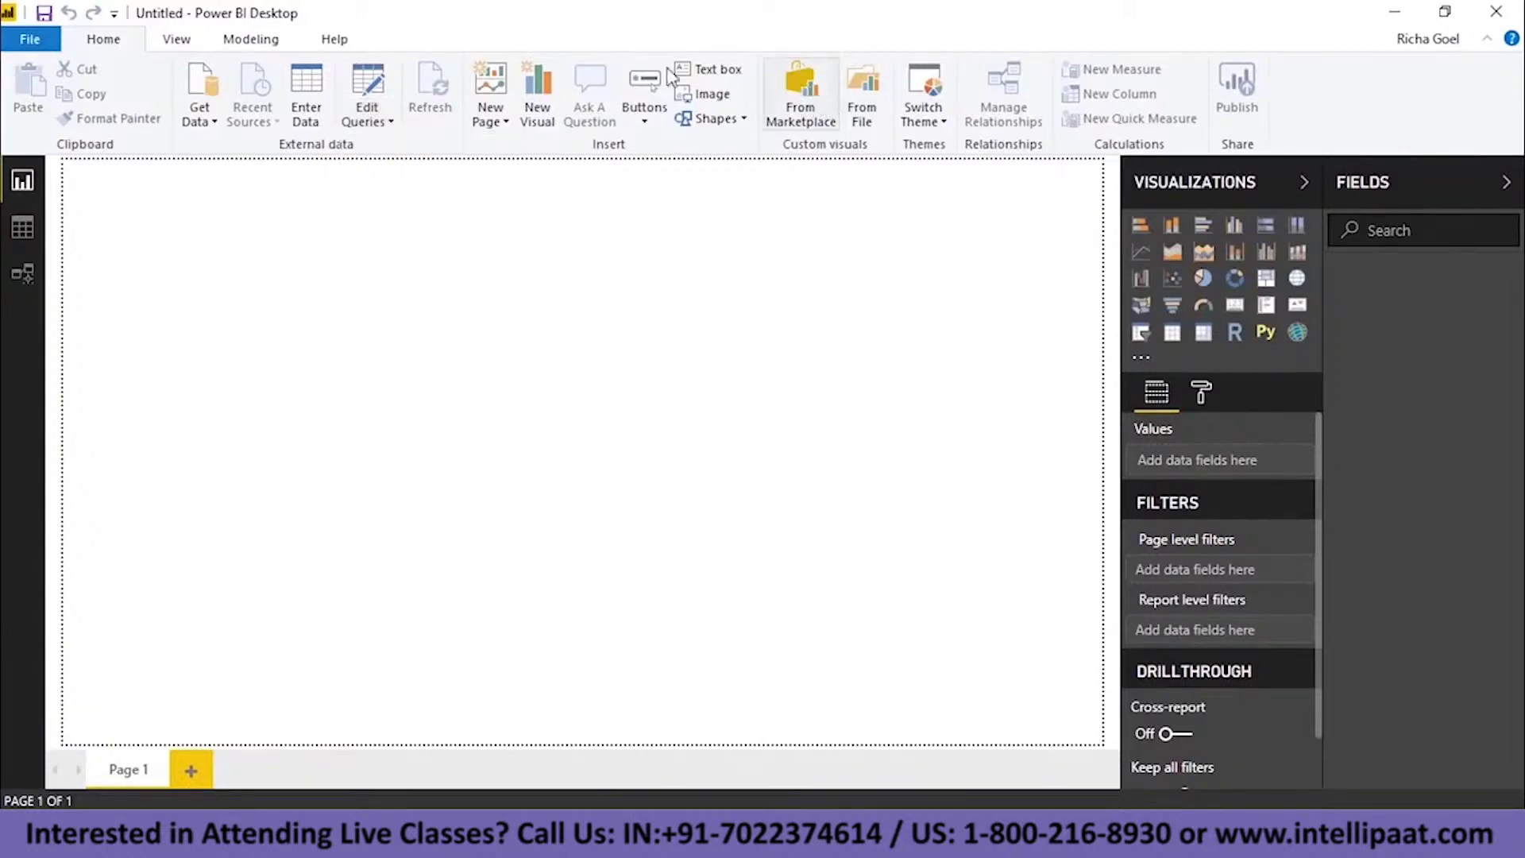
{"action": "left_click", "coordinate": [827, 115]}
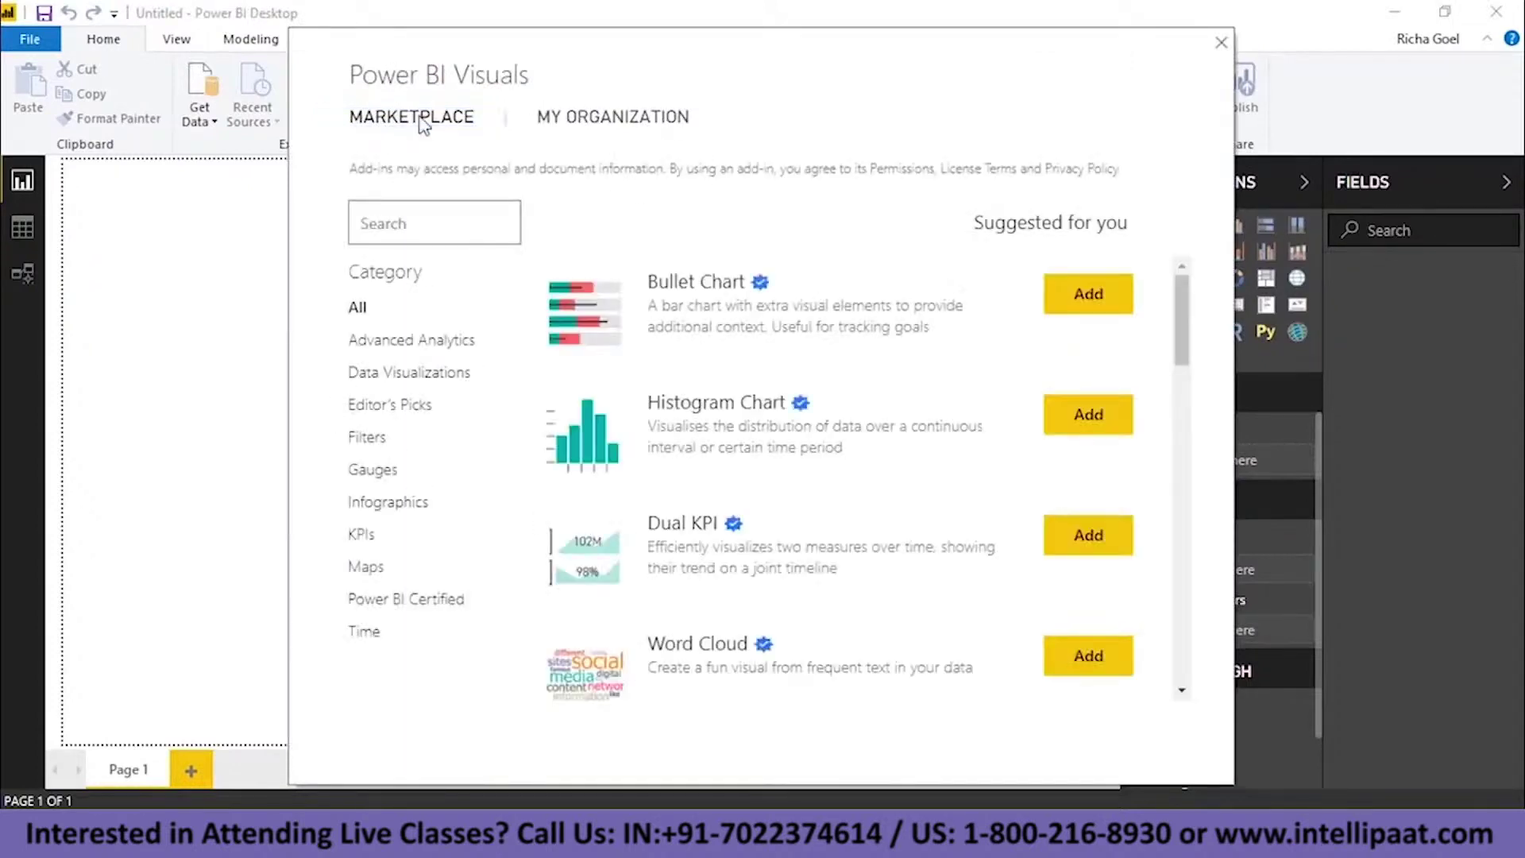
{"action": "scroll", "coordinate": [749, 398], "scroll_direction": "down", "scroll_amount": 10}
{"action": "scroll", "coordinate": [816, 611], "scroll_direction": "down", "scroll_amount": 10}
{"action": "scroll", "coordinate": [896, 613], "scroll_direction": "up", "scroll_amount": 5}
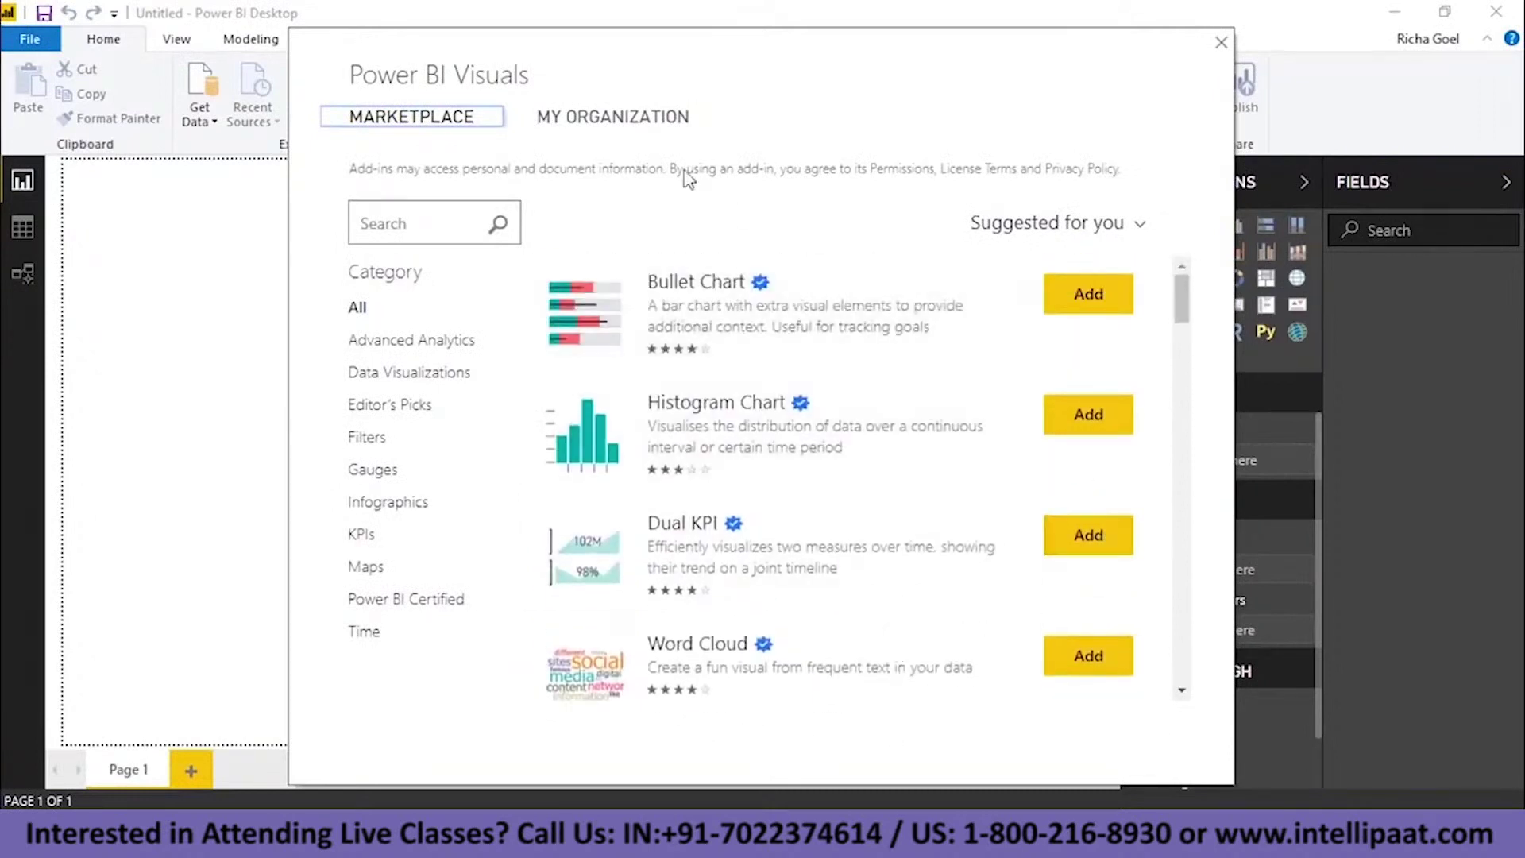
{"action": "left_click", "coordinate": [638, 124]}
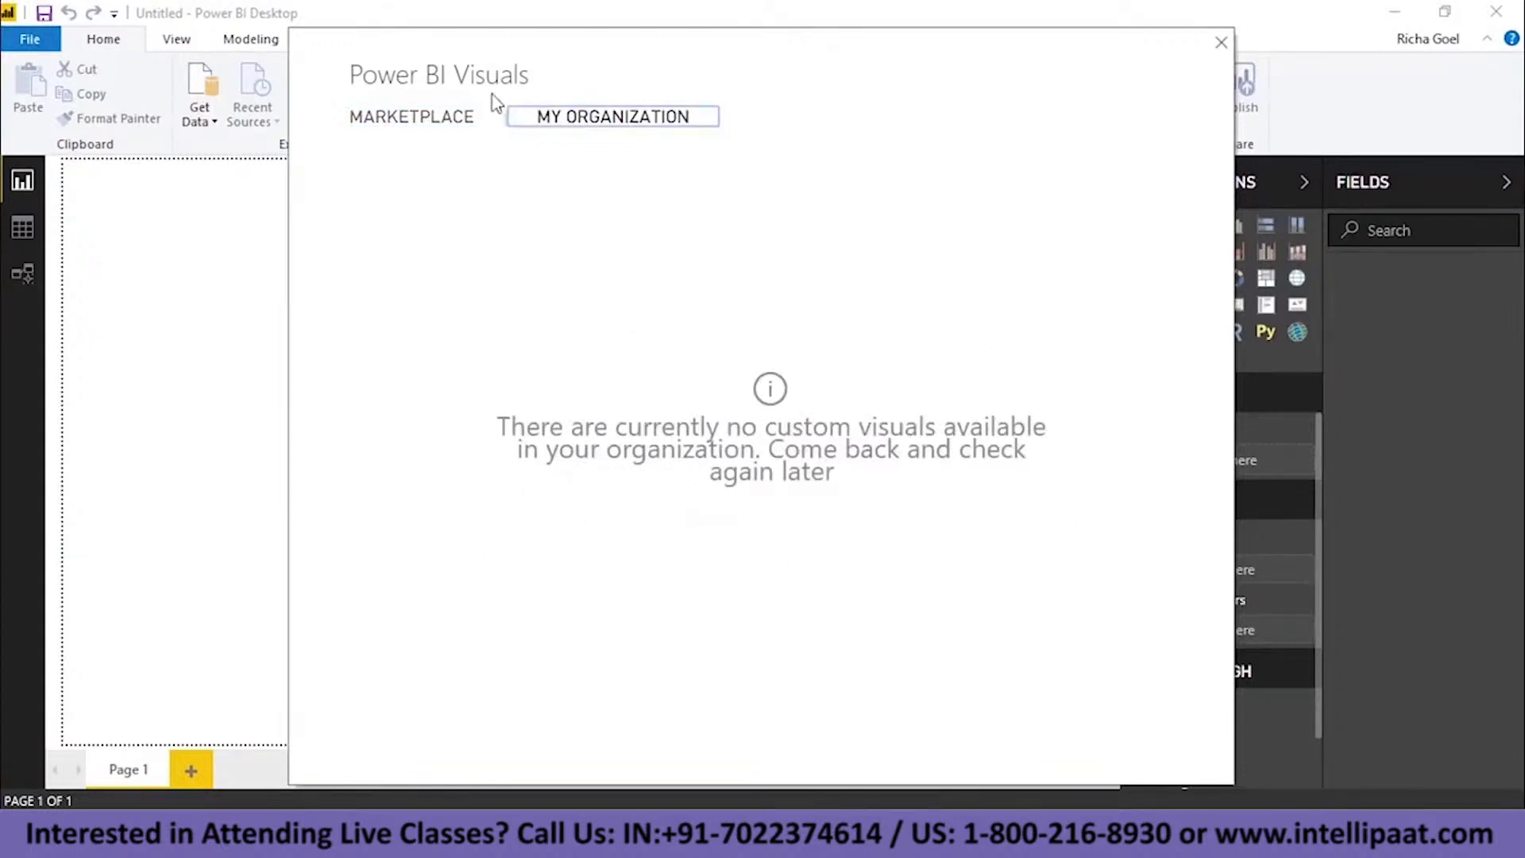
{"action": "left_click", "coordinate": [641, 120]}
{"action": "left_click", "coordinate": [1220, 42]}
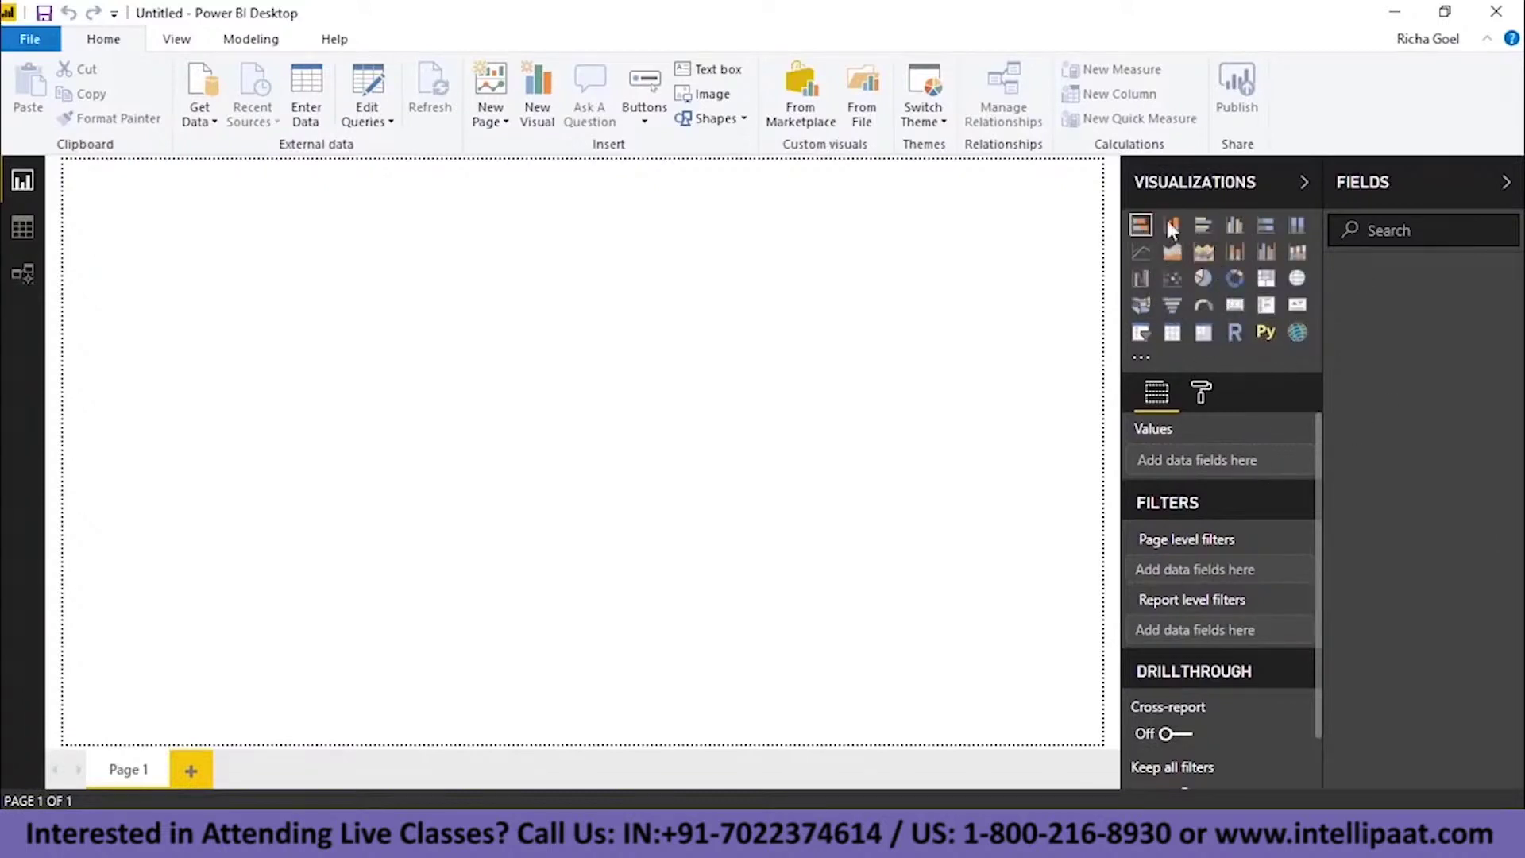
- Add an empty clustered column chart to the report page
{"action": "left_click", "coordinate": [1173, 236]}
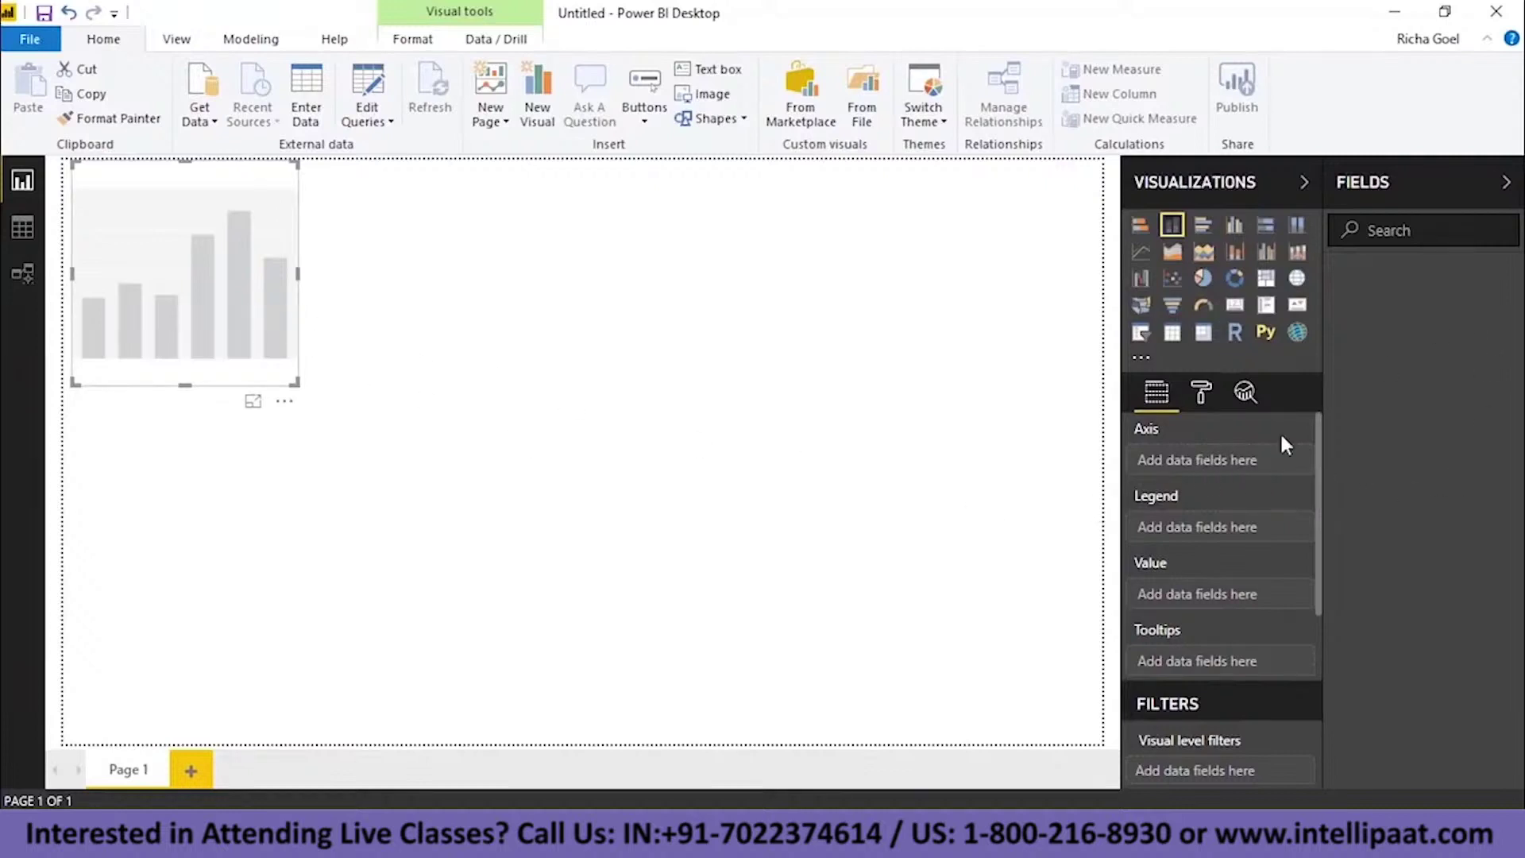
{"action": "scroll", "coordinate": [1231, 516], "scroll_direction": "down", "scroll_amount": 5}
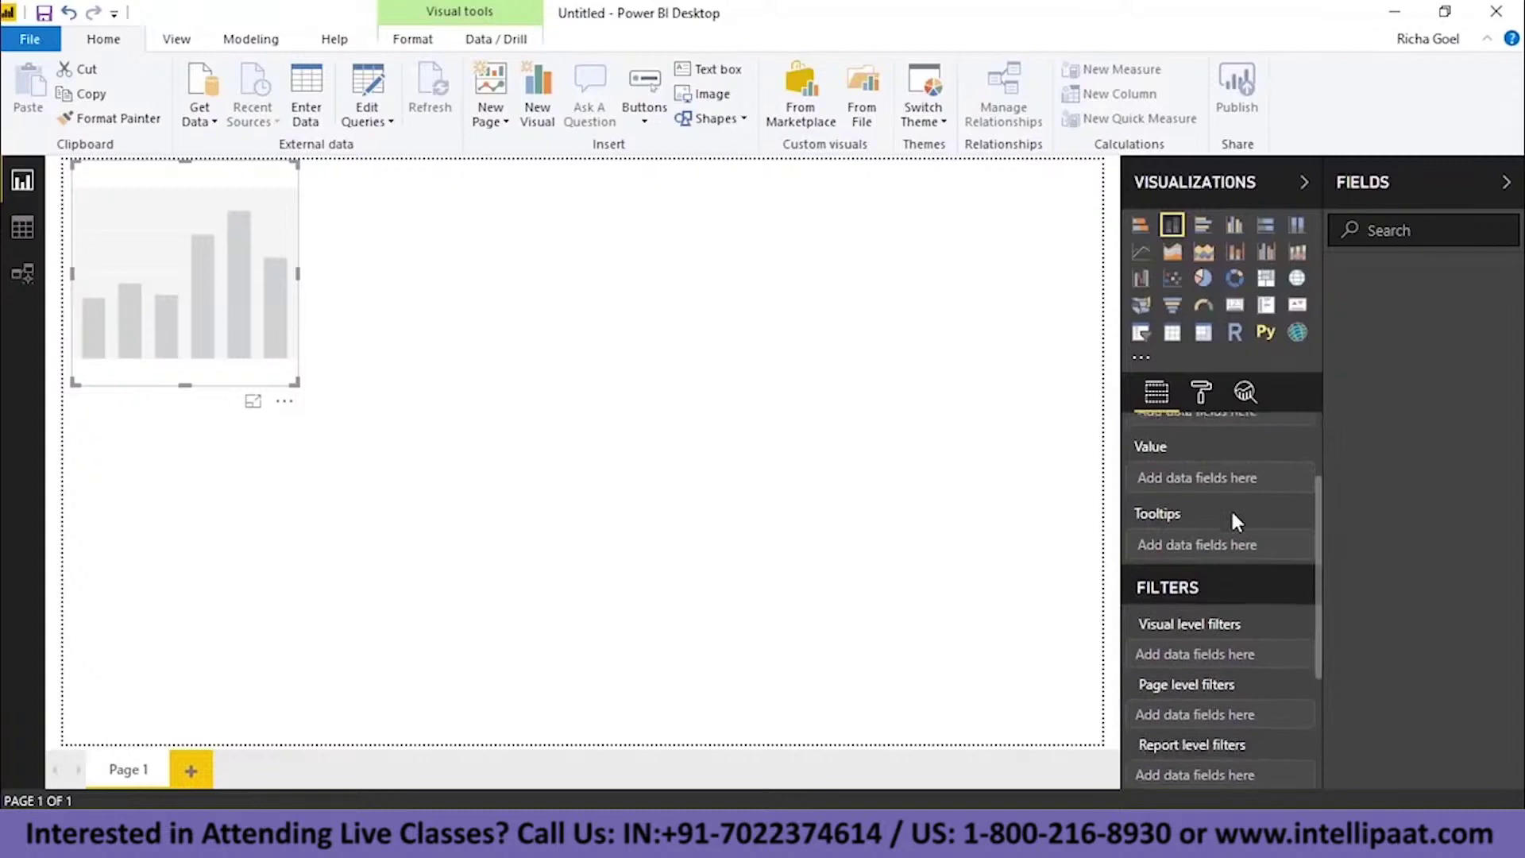
{"action": "scroll", "coordinate": [1232, 514], "scroll_direction": "up", "scroll_amount": 5}
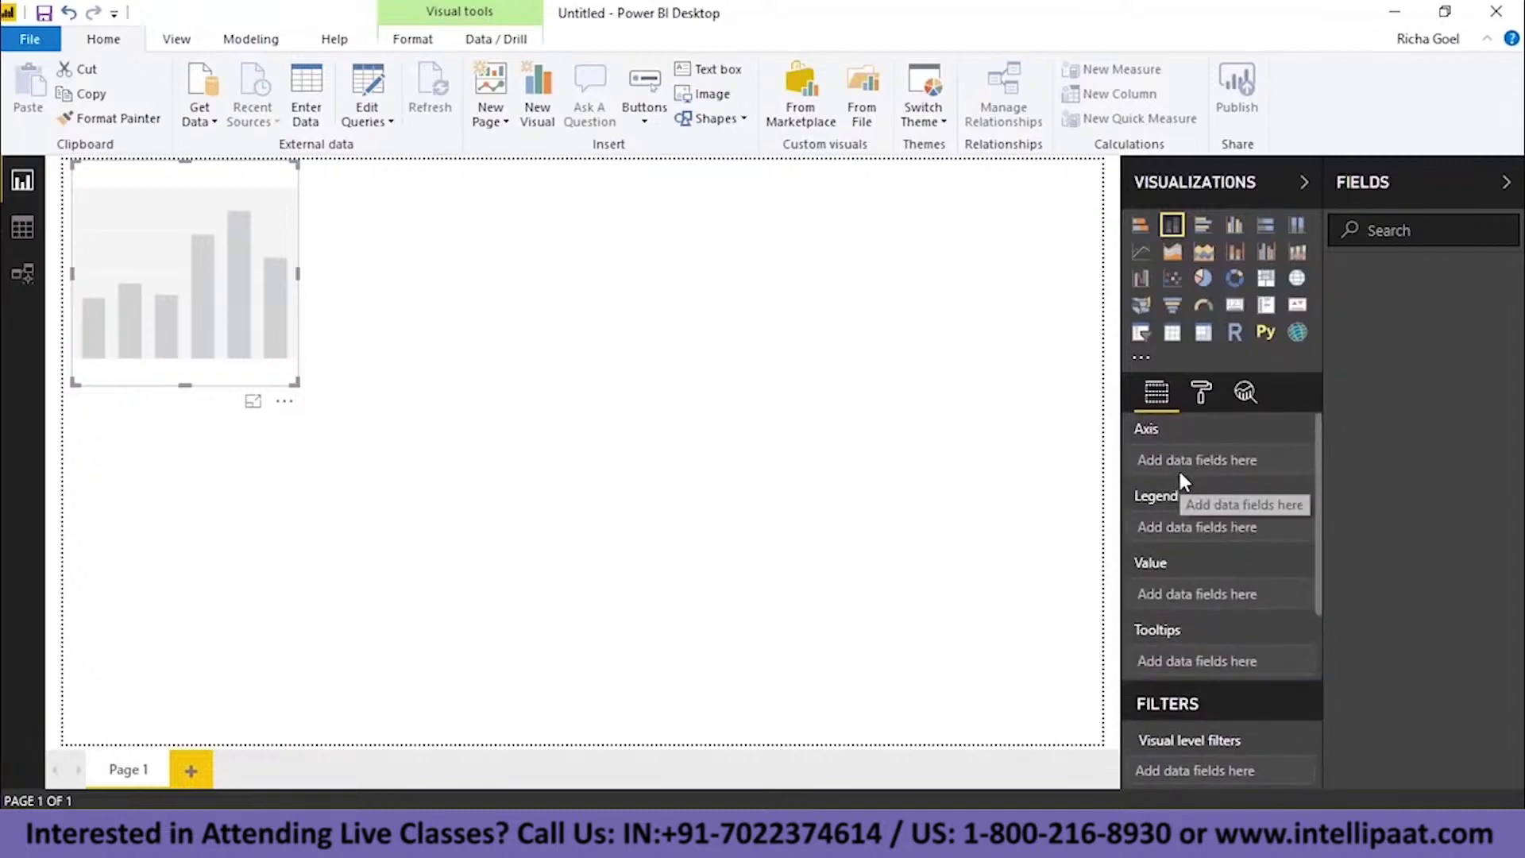
{"action": "scroll", "coordinate": [1282, 474], "scroll_direction": "down", "scroll_amount": 1}
{"action": "scroll", "coordinate": [1285, 482], "scroll_direction": "down", "scroll_amount": 1}
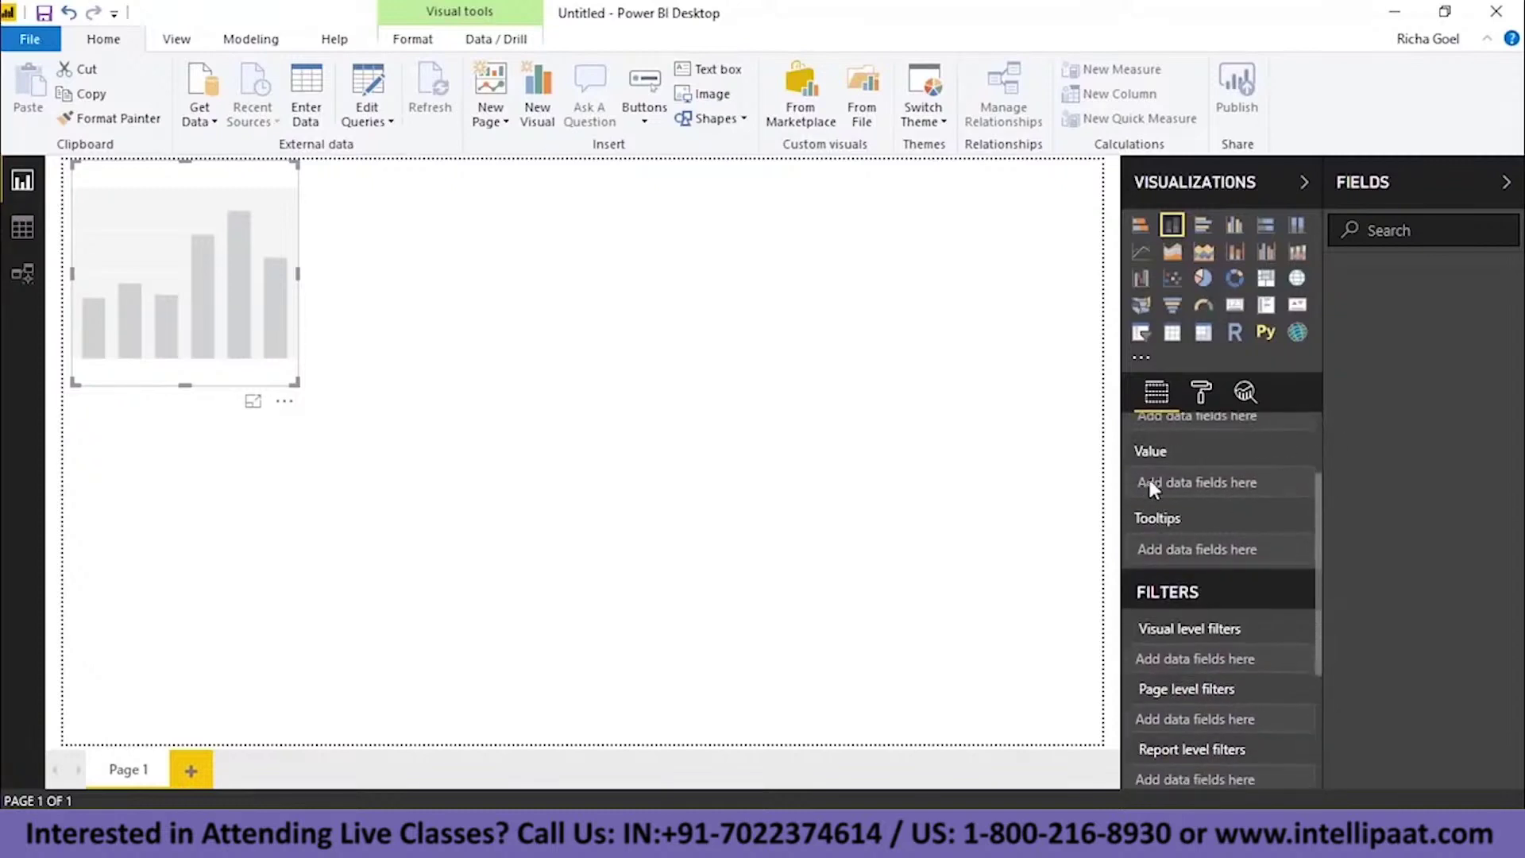
{"action": "scroll", "coordinate": [1262, 500], "scroll_direction": "down", "scroll_amount": 3}
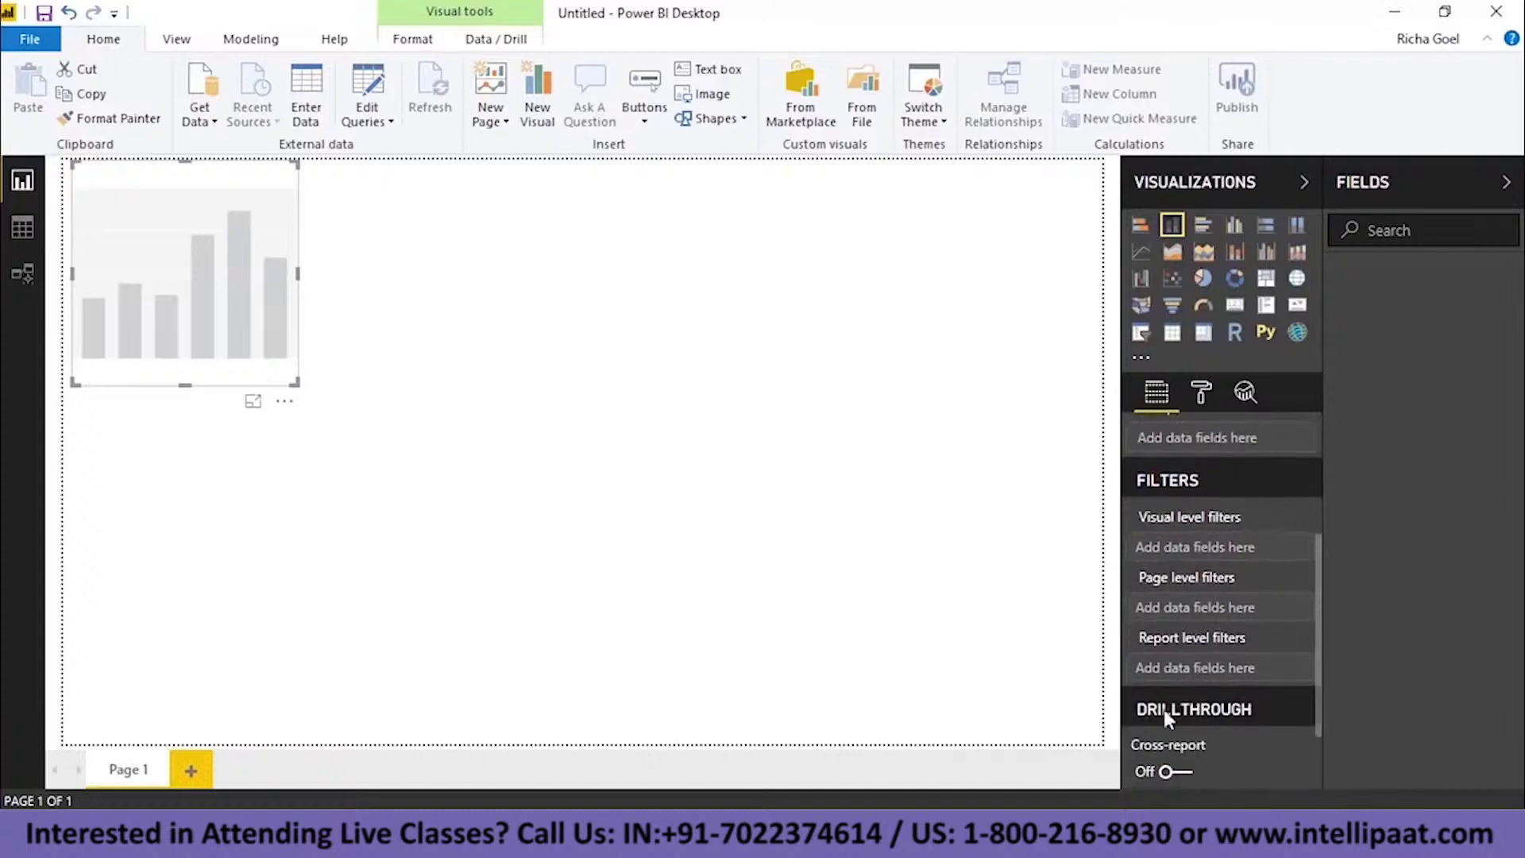
- Review the chart's Format (General) and Analytics panes, then switch to Data view
{"action": "left_click", "coordinate": [1201, 392]}
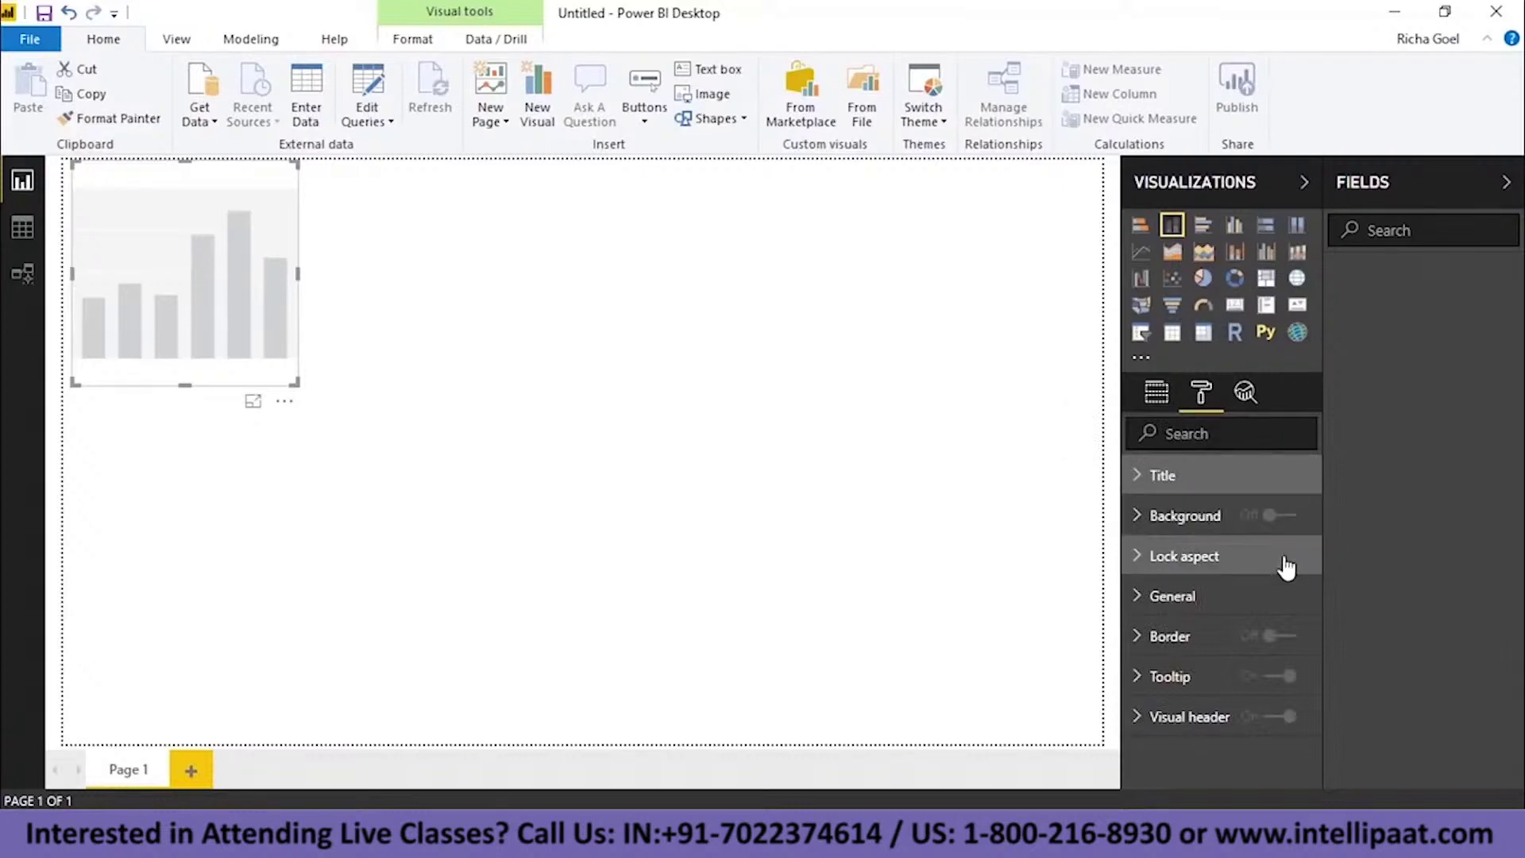
{"action": "left_click", "coordinate": [1229, 600]}
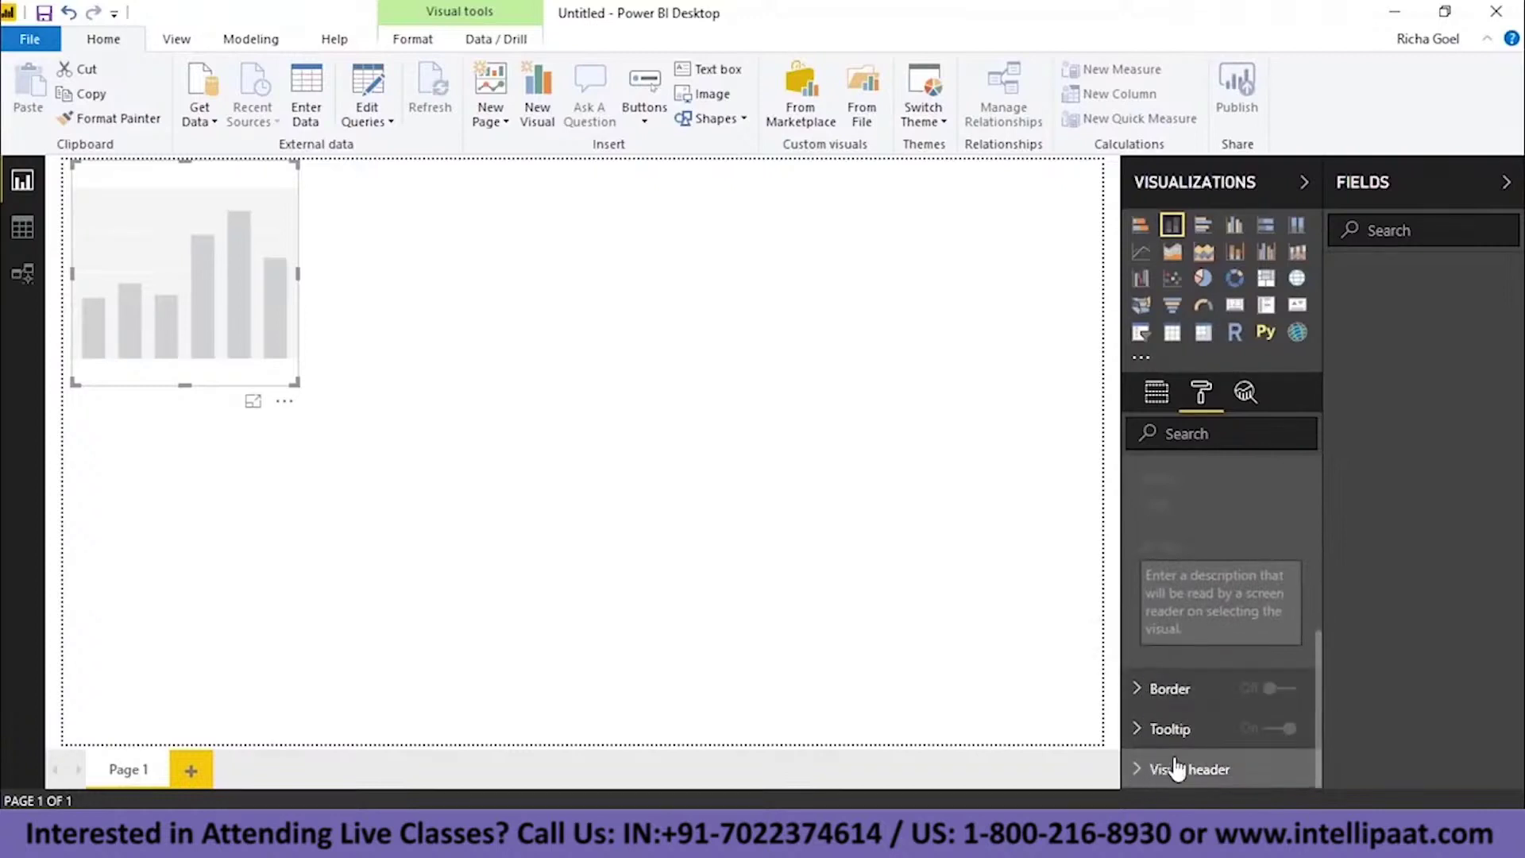
{"action": "left_click", "coordinate": [1246, 392]}
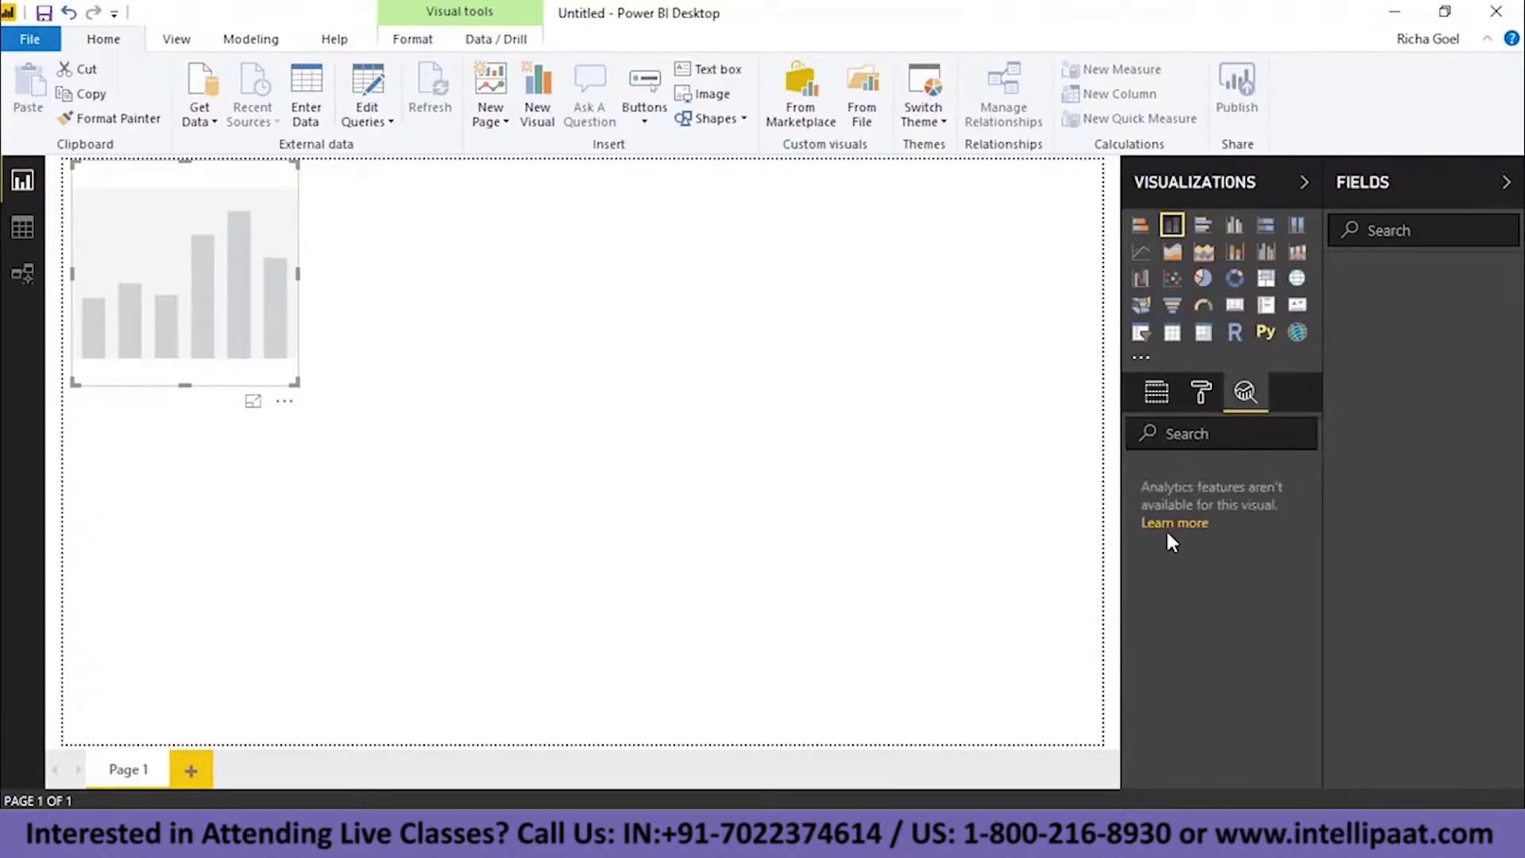
{"action": "left_click", "coordinate": [1202, 393]}
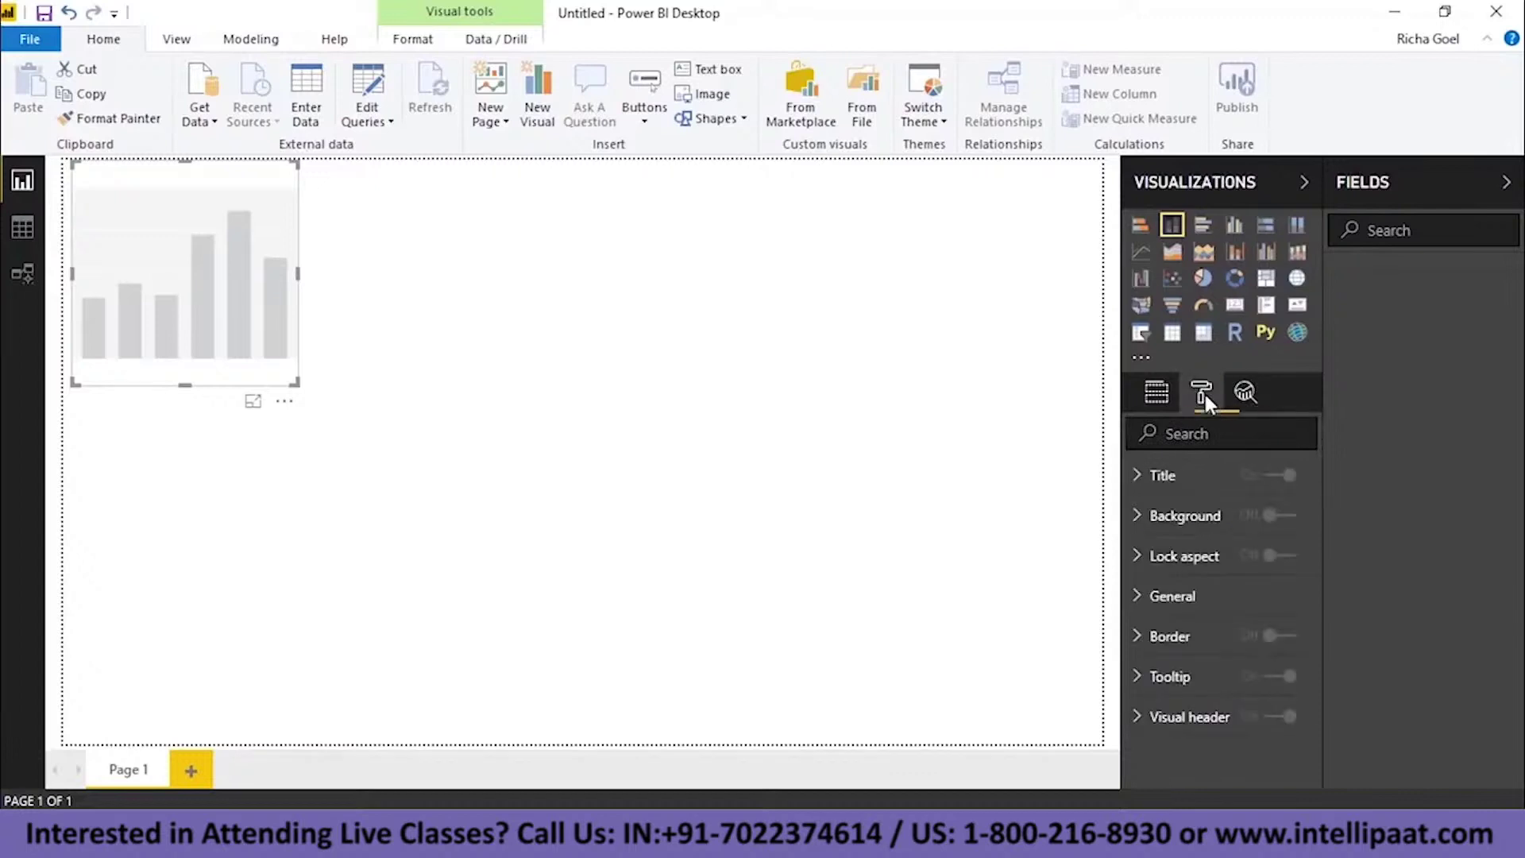
{"action": "left_click", "coordinate": [1174, 396]}
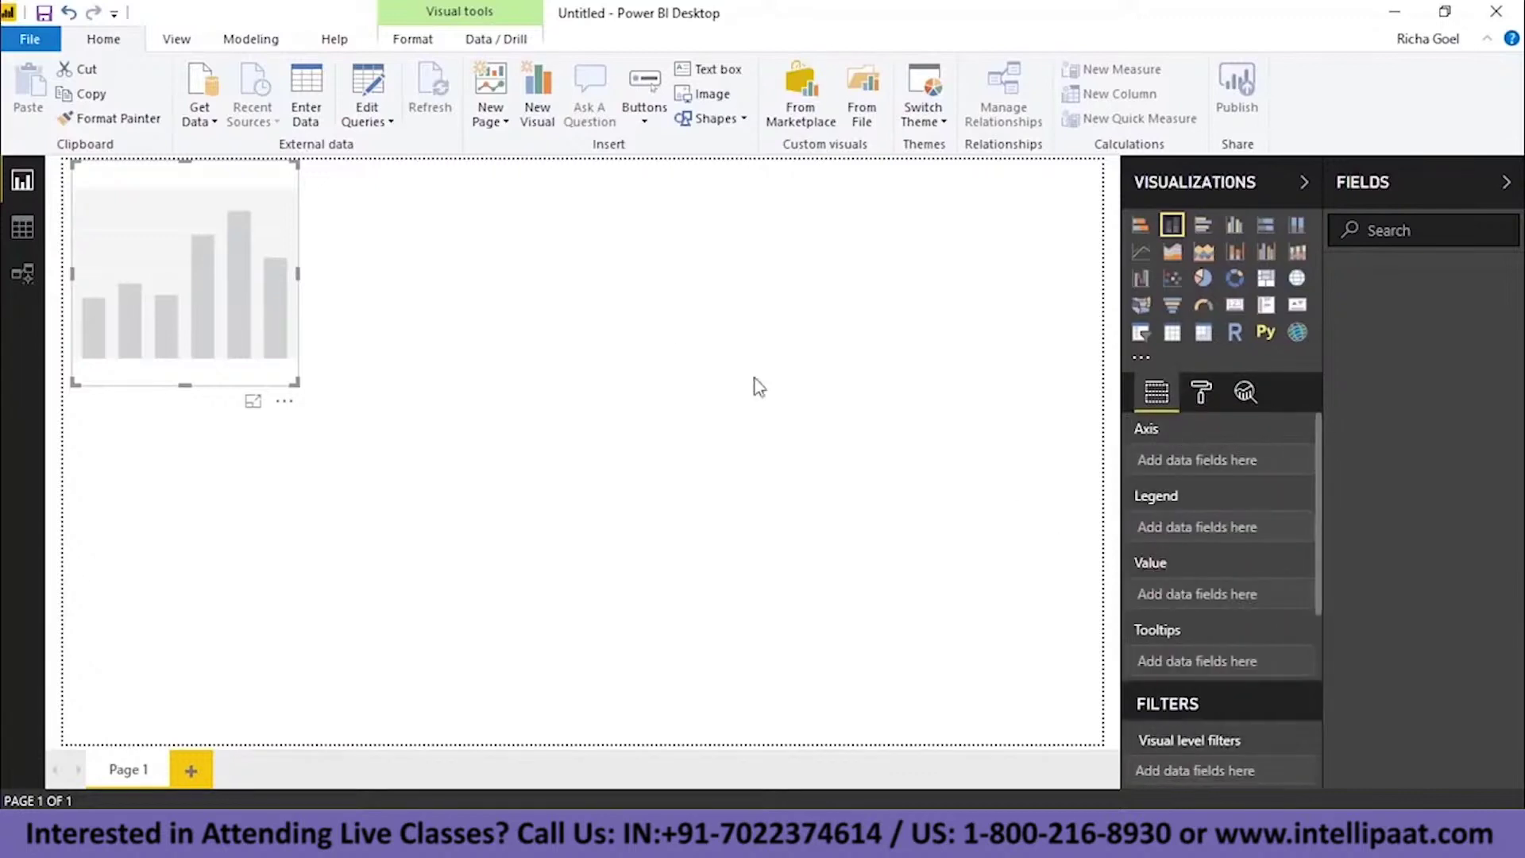
{"action": "left_click", "coordinate": [22, 228]}
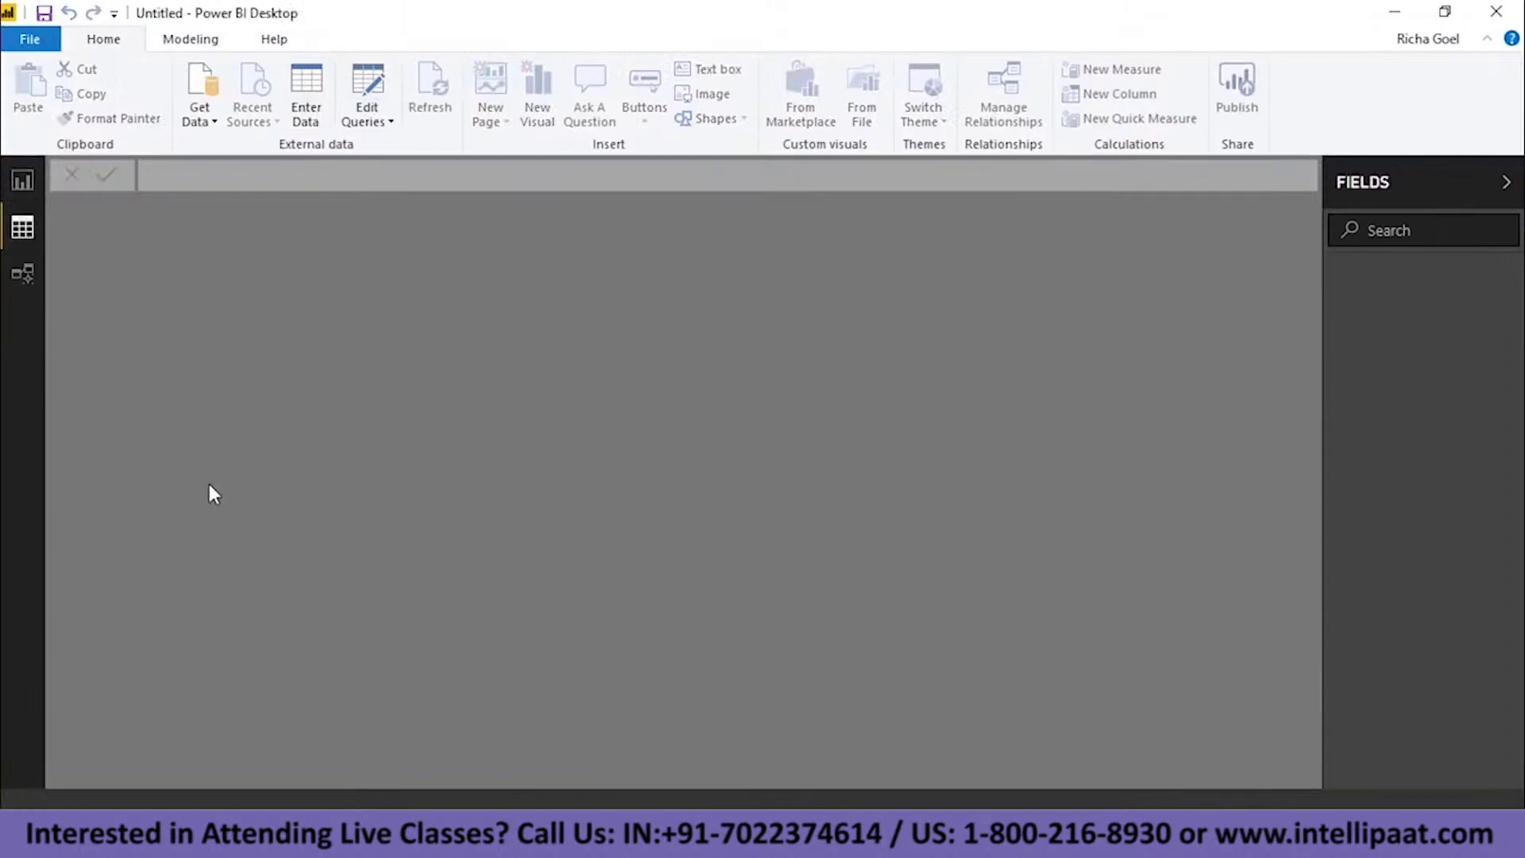
- Open the Power Query Editor, check Manage Parameters, then move to the empty Model view
{"action": "left_click", "coordinate": [372, 119]}
{"action": "left_click", "coordinate": [417, 147]}
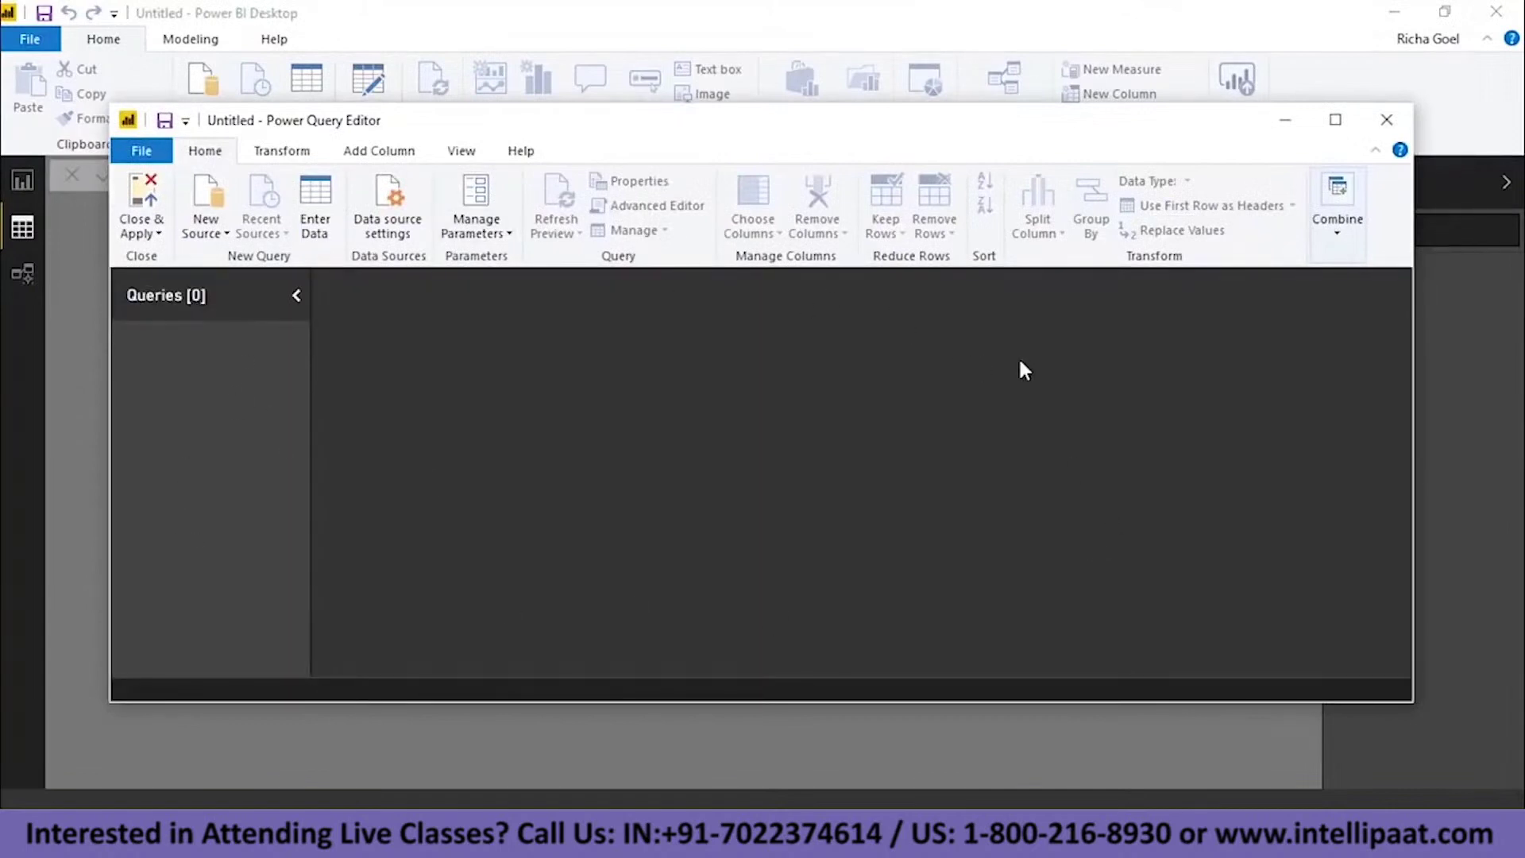
{"action": "left_click", "coordinate": [504, 230]}
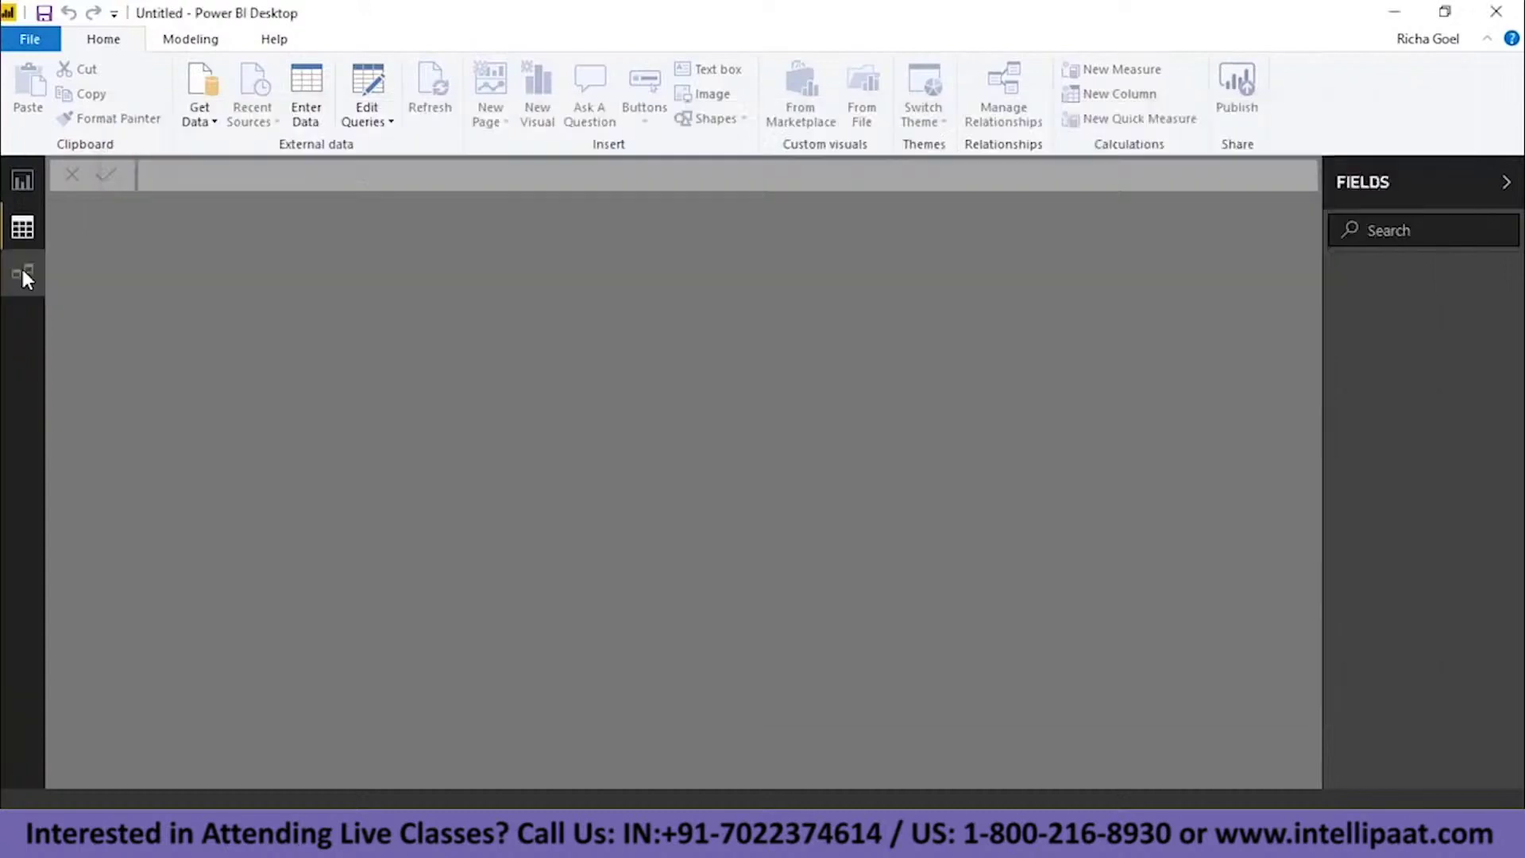
{"action": "left_click", "coordinate": [22, 273]}
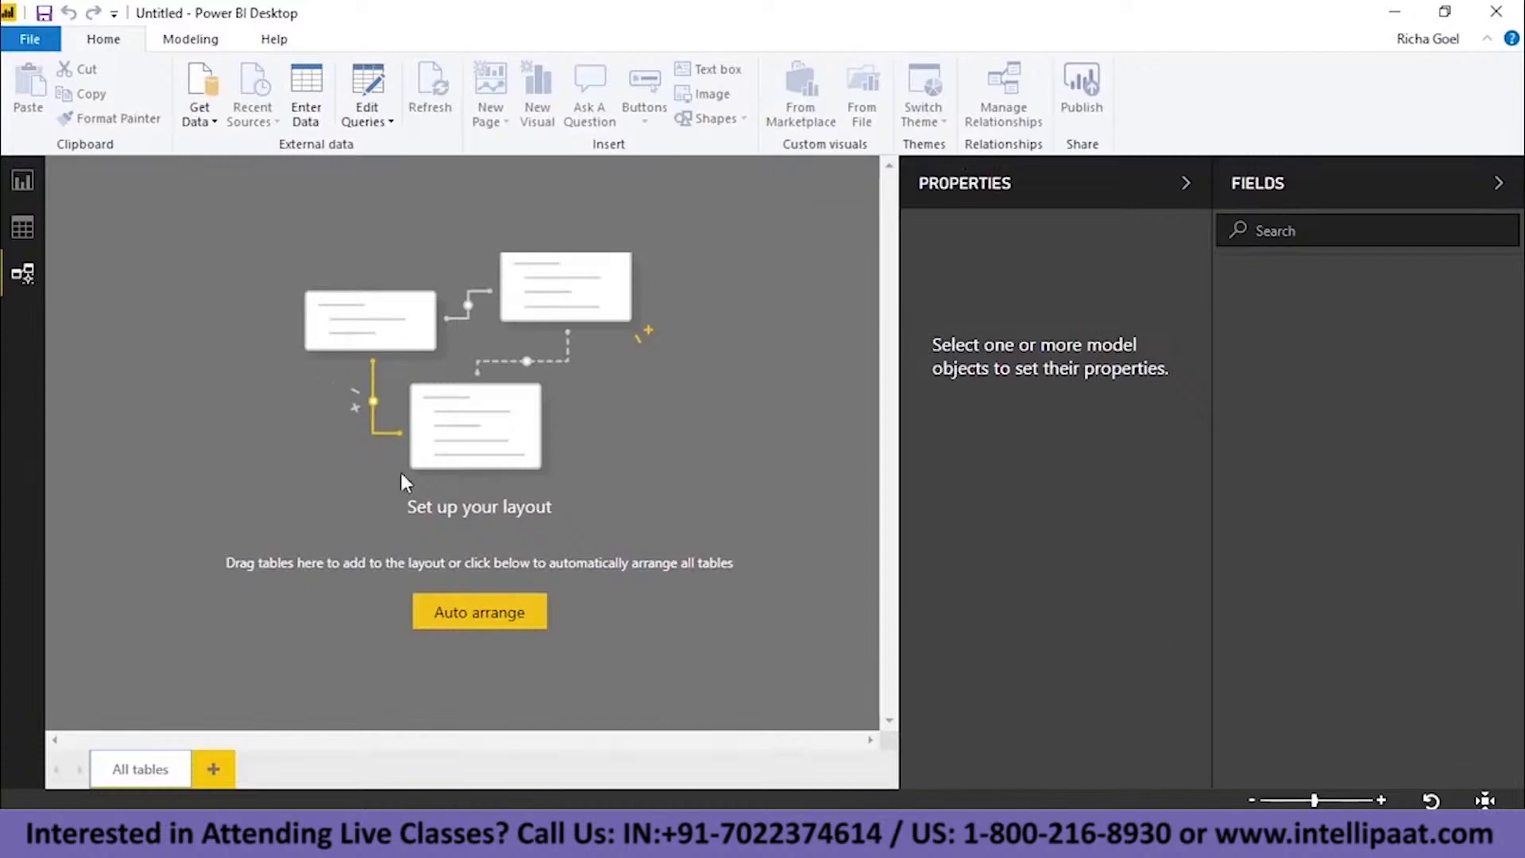
- Go back to the Report view containing the empty column chart
{"action": "left_click", "coordinate": [31, 184]}
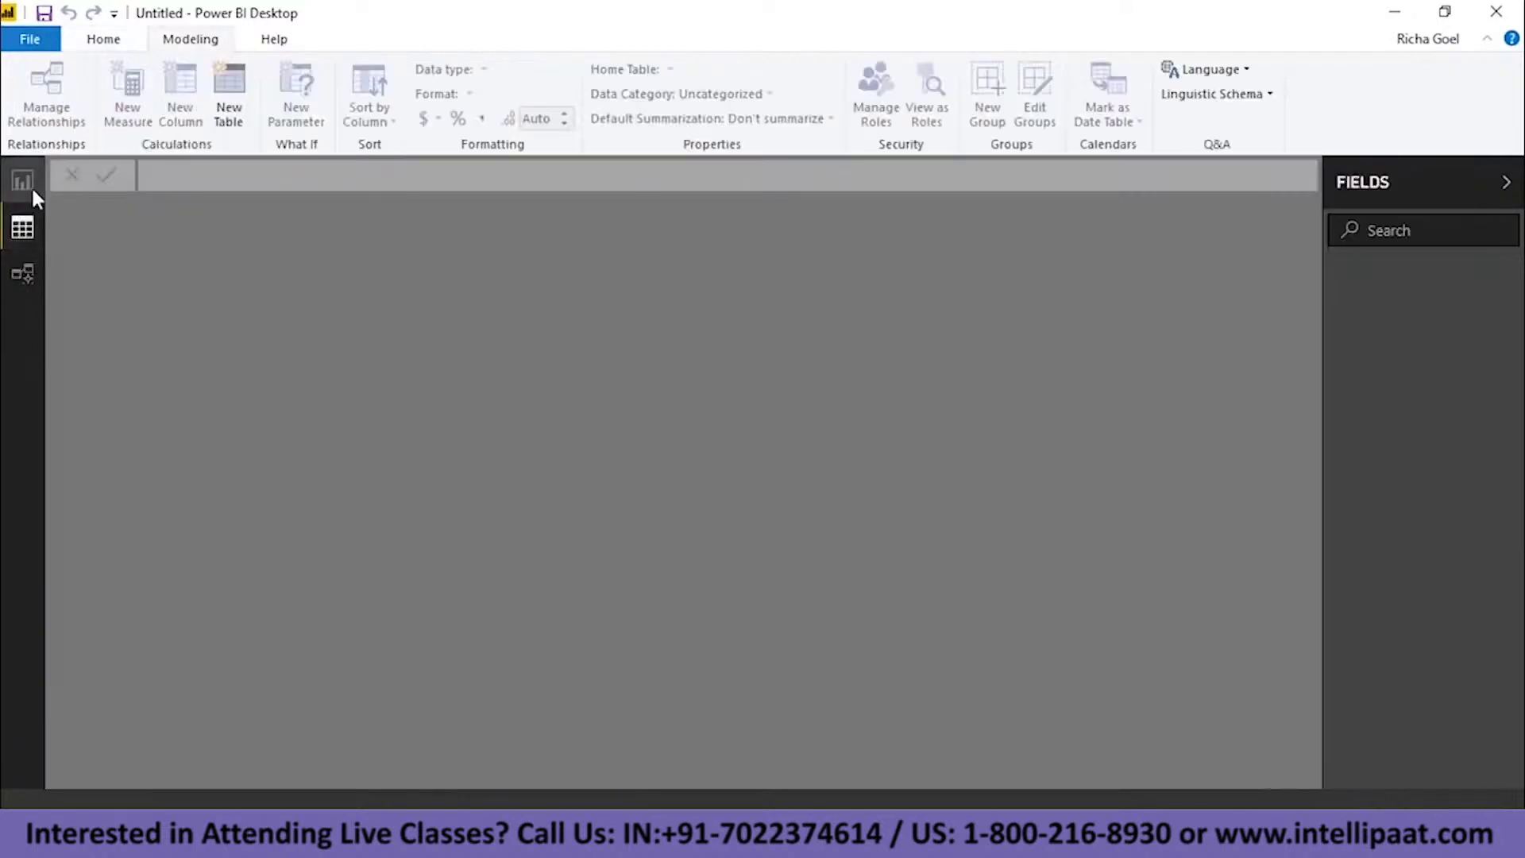